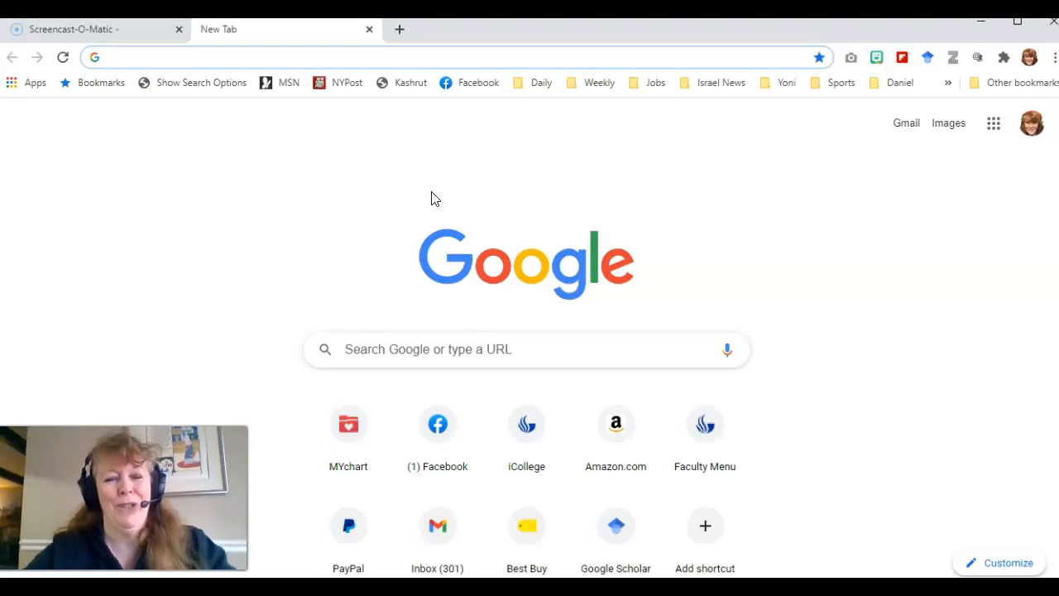
- Search the web for "wikipedia: Bureau of Indian Affairs" and open the Bureau of Indian Affairs article
text(w)
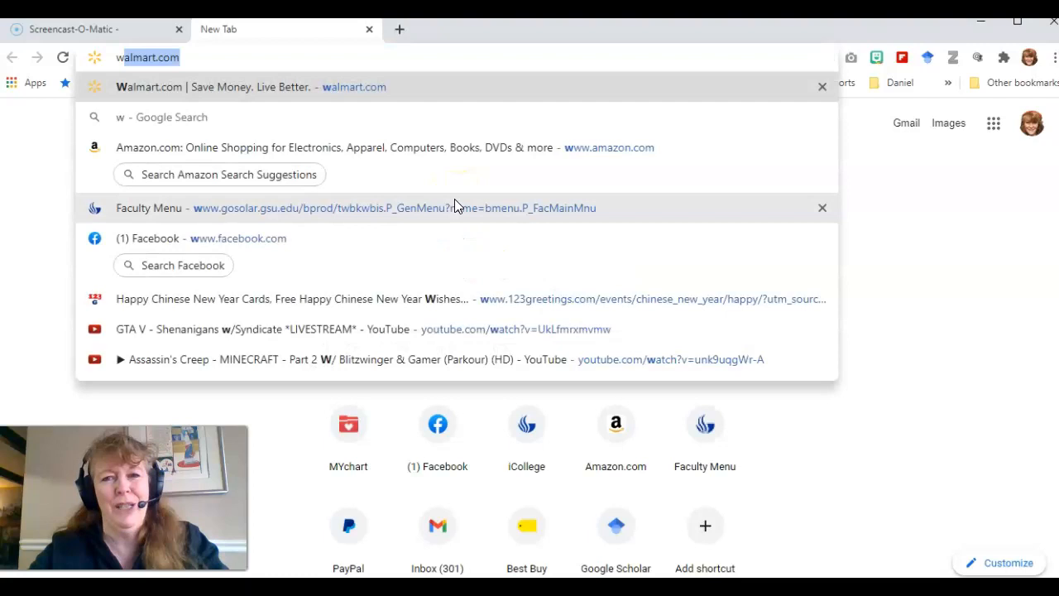
text(ikipediat)
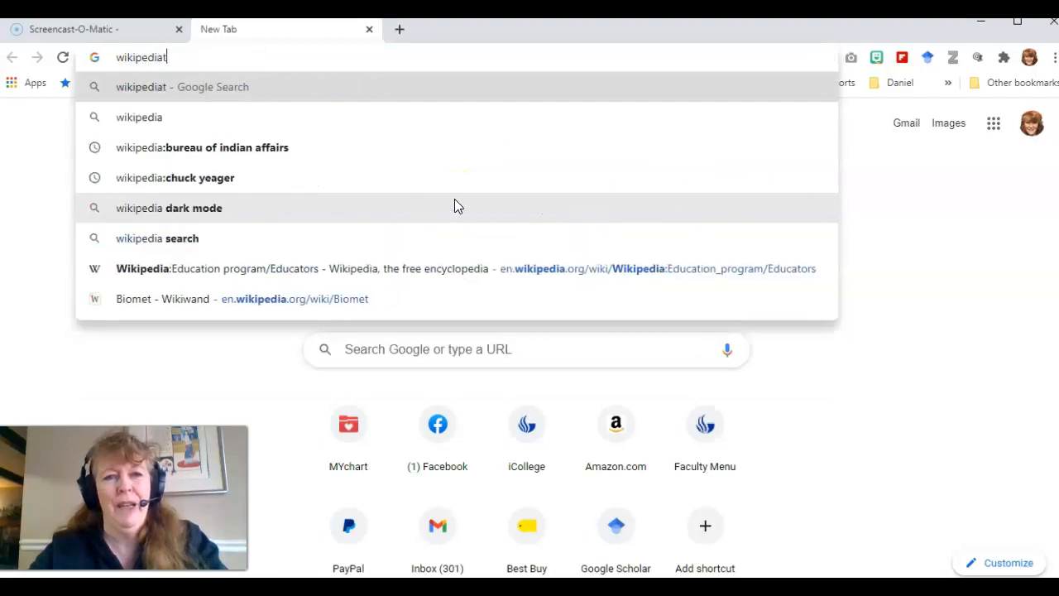
key(BackSpace)
text(: )
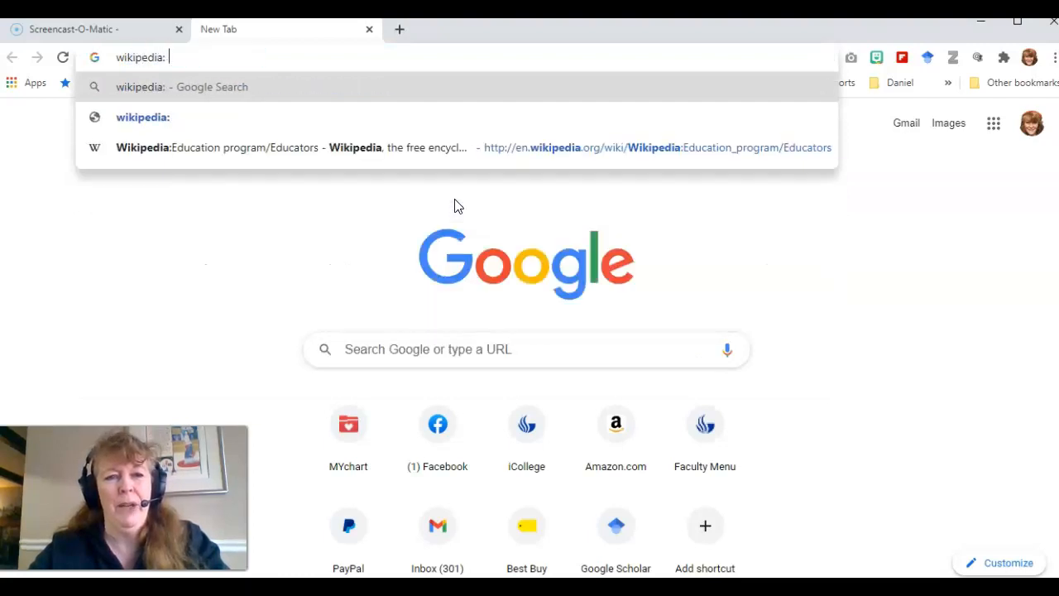
text(Bu)
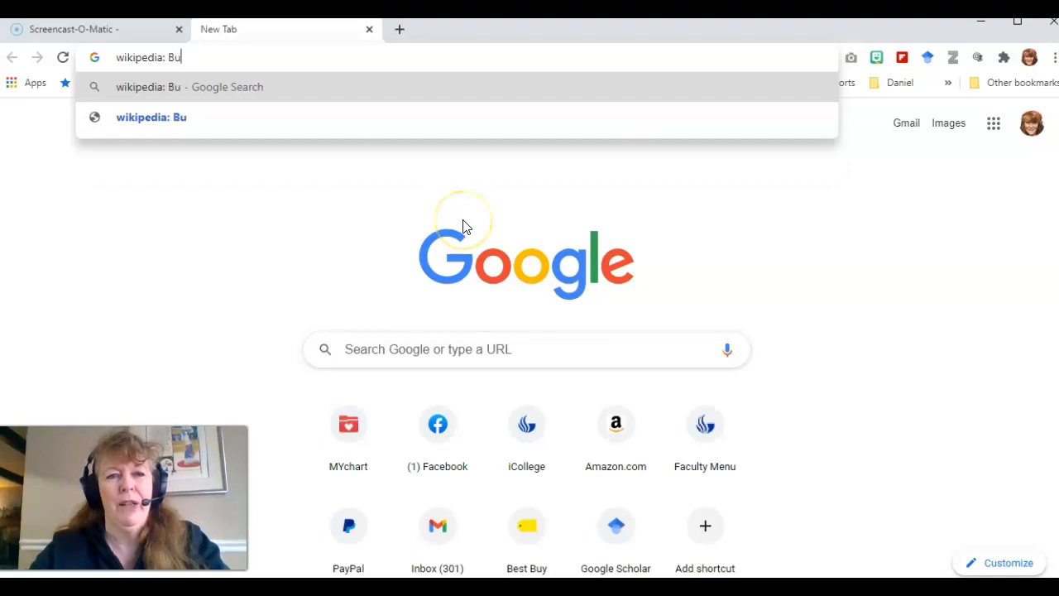
text(reau o)
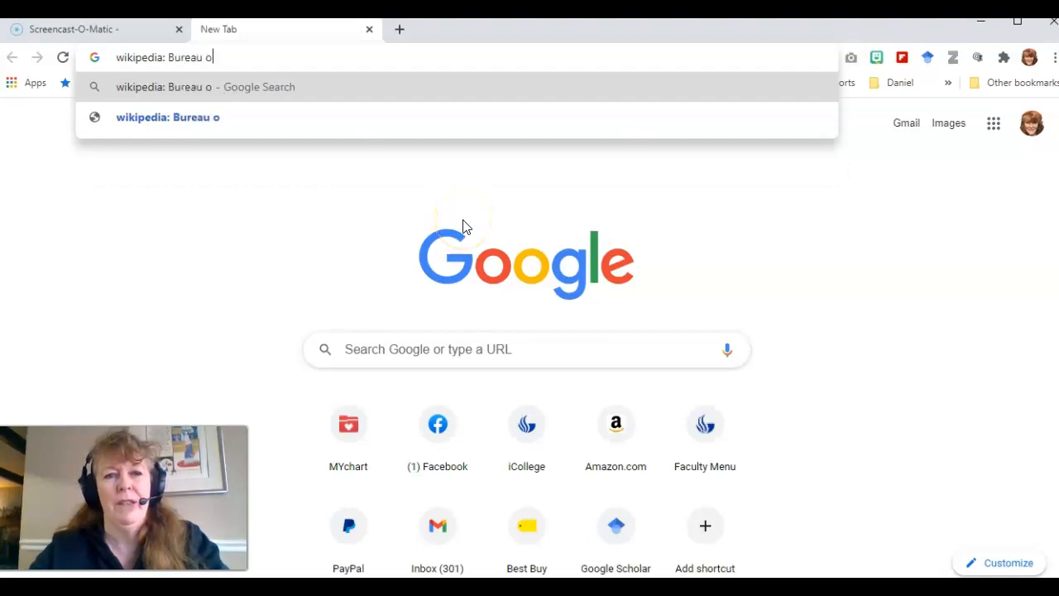
text(f Indian Affairs)
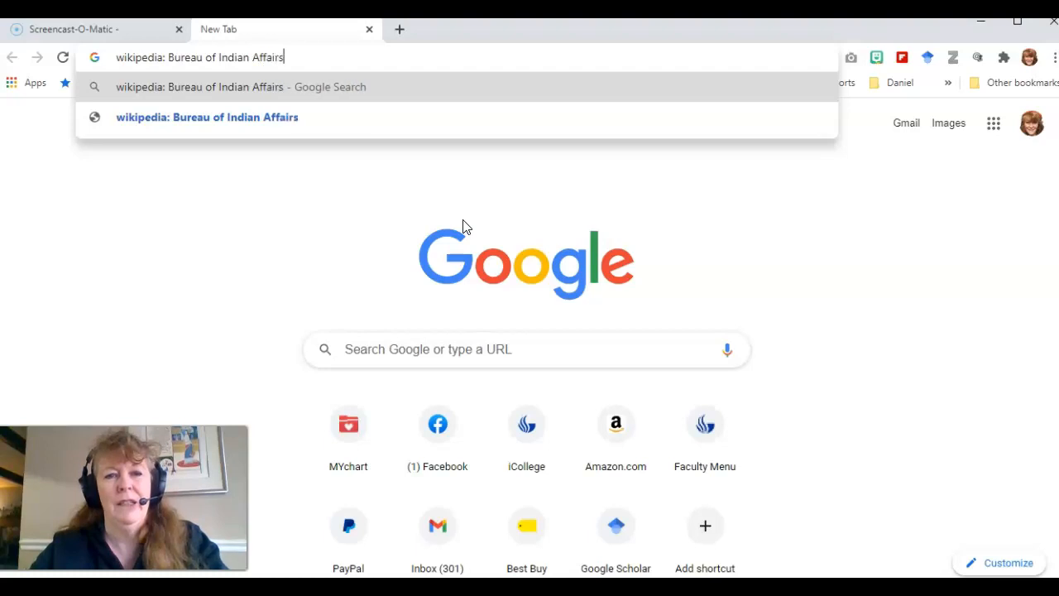
key(Return)
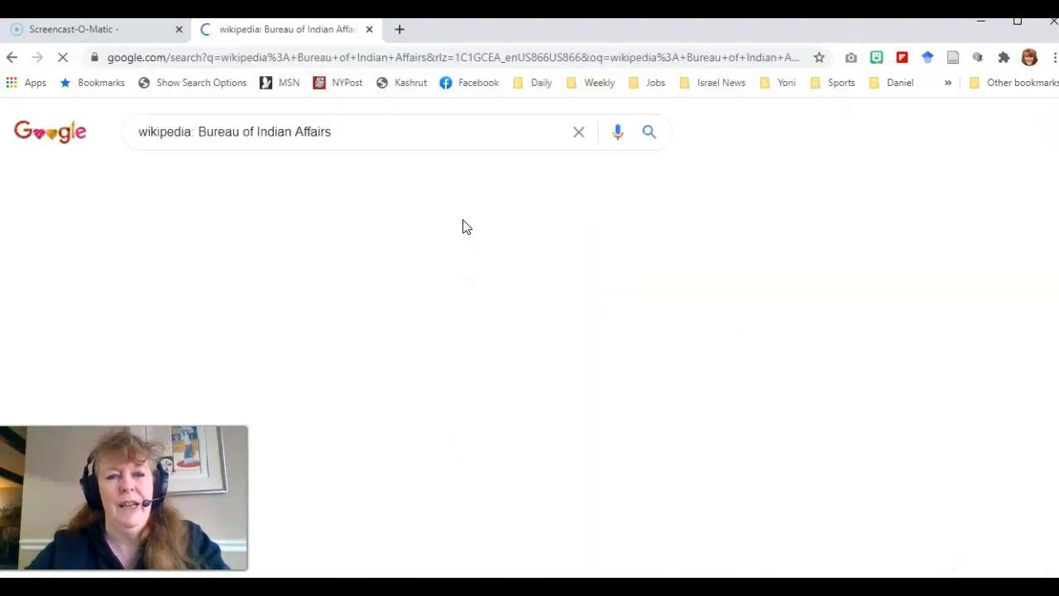
click(337, 266)
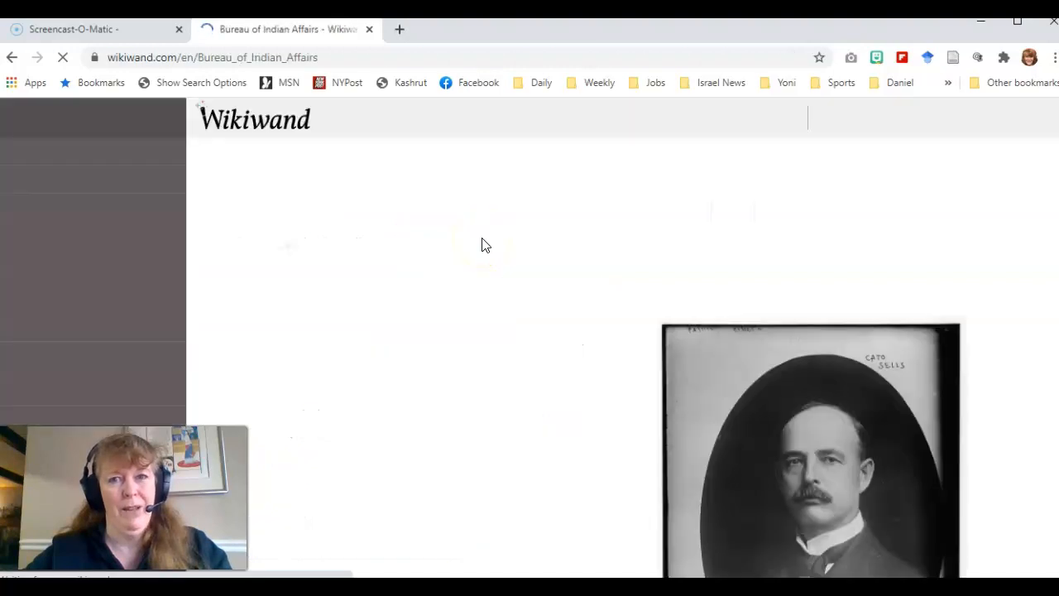
- Copy the first two introductory paragraphs of the article and paste them into the blank Word document
scroll(483, 245, down, 2)
scroll(484, 238, up, 1)
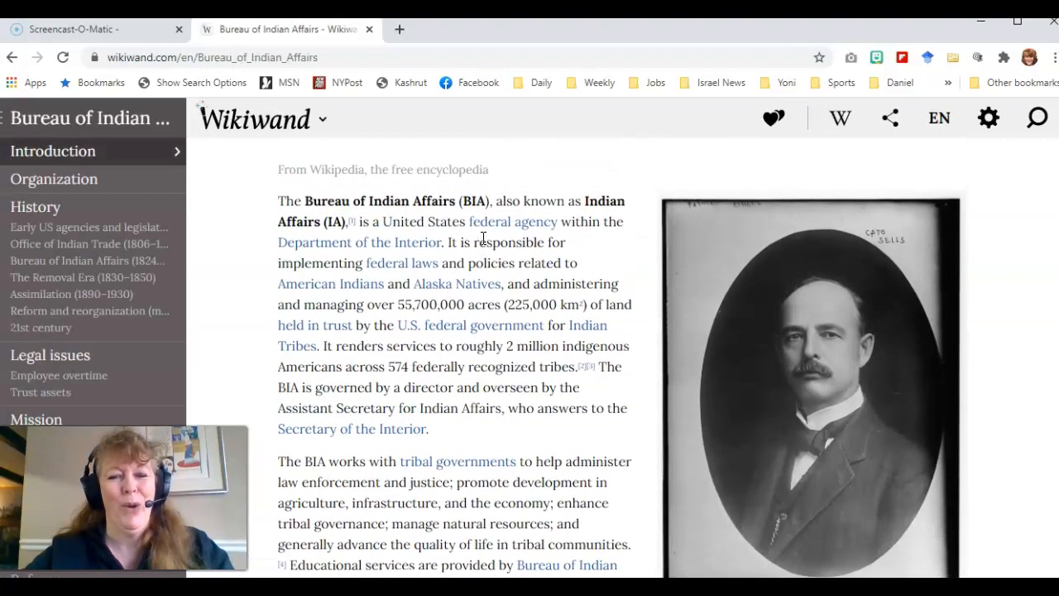
click(279, 198)
mouse_move(278, 199)
mouse_down()
mouse_move(355, 367)
mouse_move(416, 454)
mouse_move(568, 525)
mouse_move(571, 558)
mouse_move(582, 419)
mouse_move(605, 383)
mouse_move(617, 383)
mouse_up()
scroll(571, 559, down, 3)
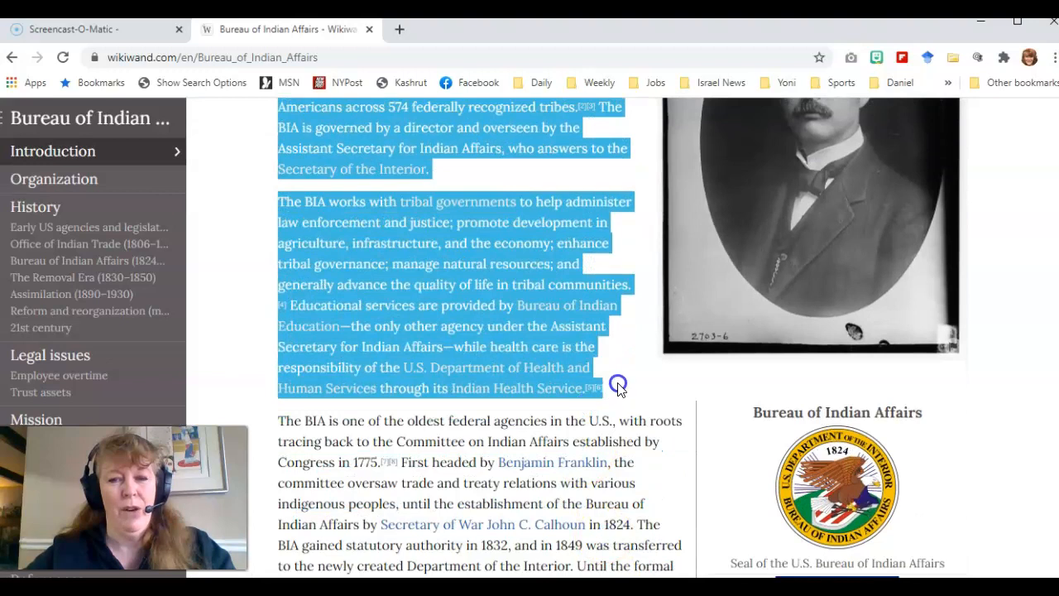
right_click(500, 283)
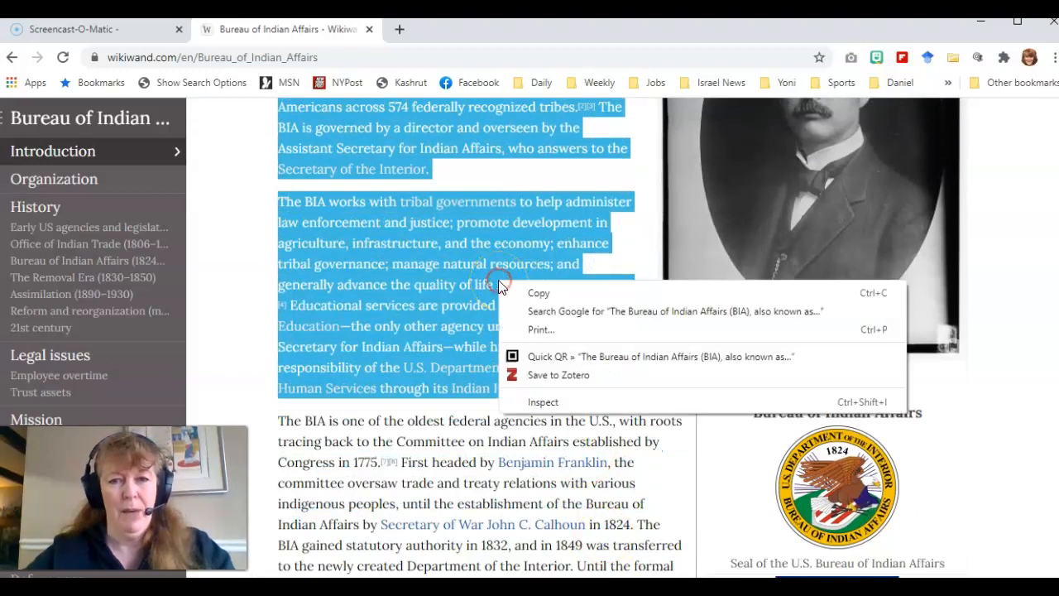
click(539, 292)
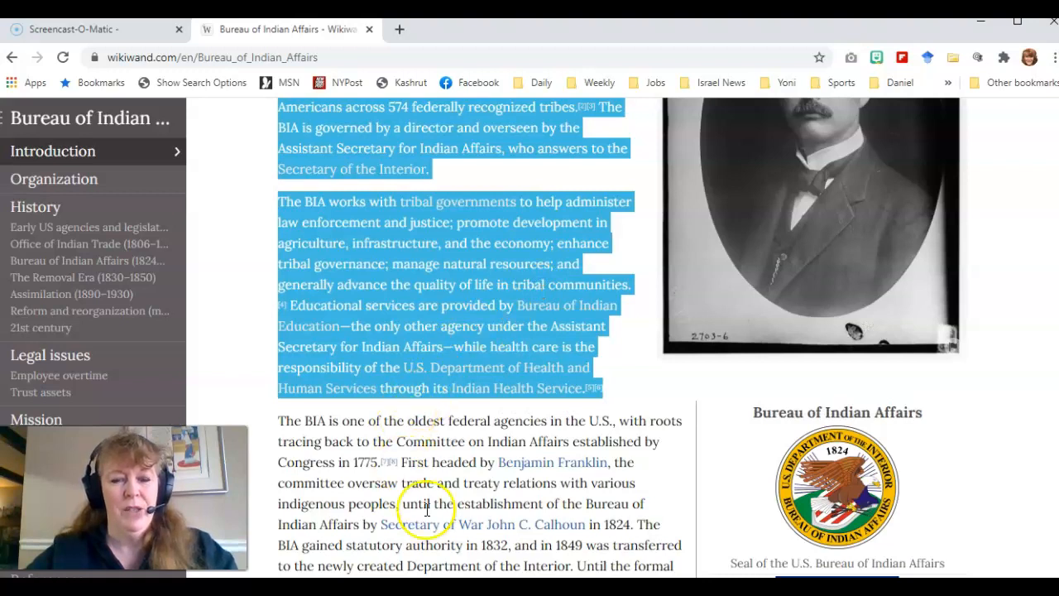
click(306, 588)
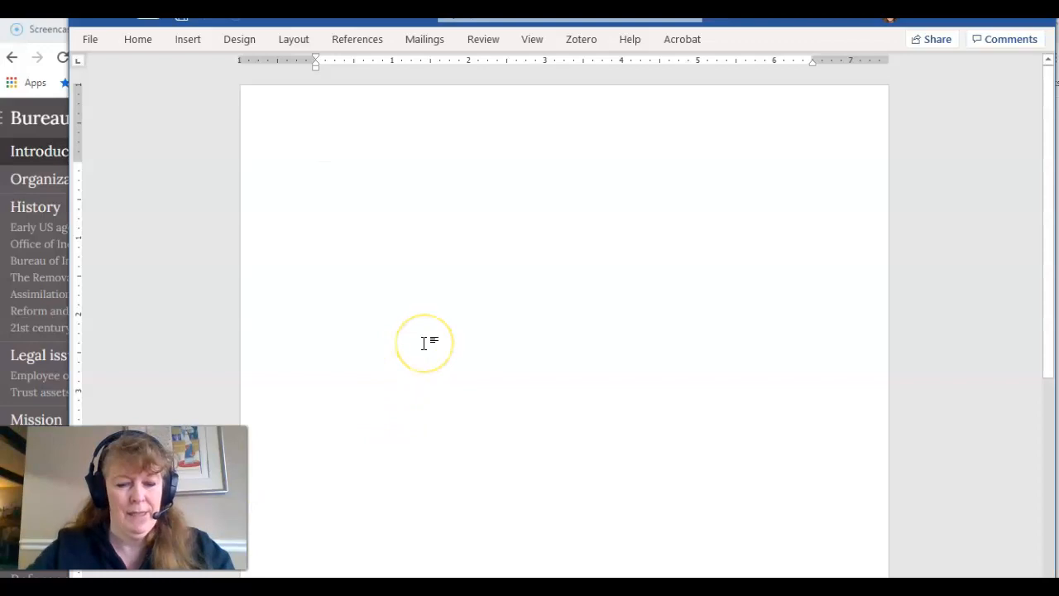
key(ctrl+v)
- Format the pasted paragraphs with 0 pt spacing after, a 0.5" first-line indent and double line spacing
drag(307, 161, 471, 390)
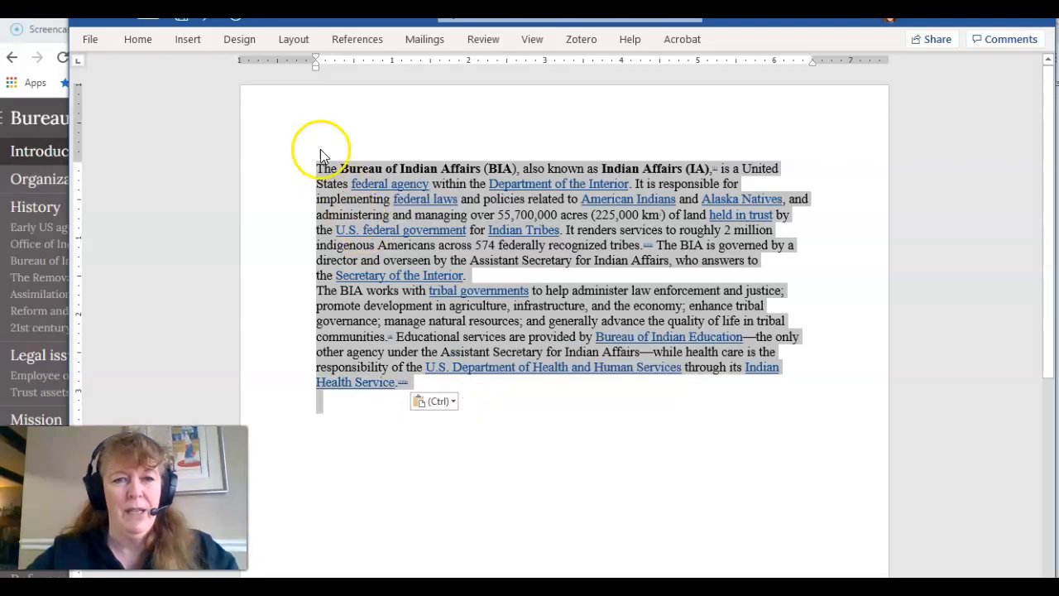
click(139, 44)
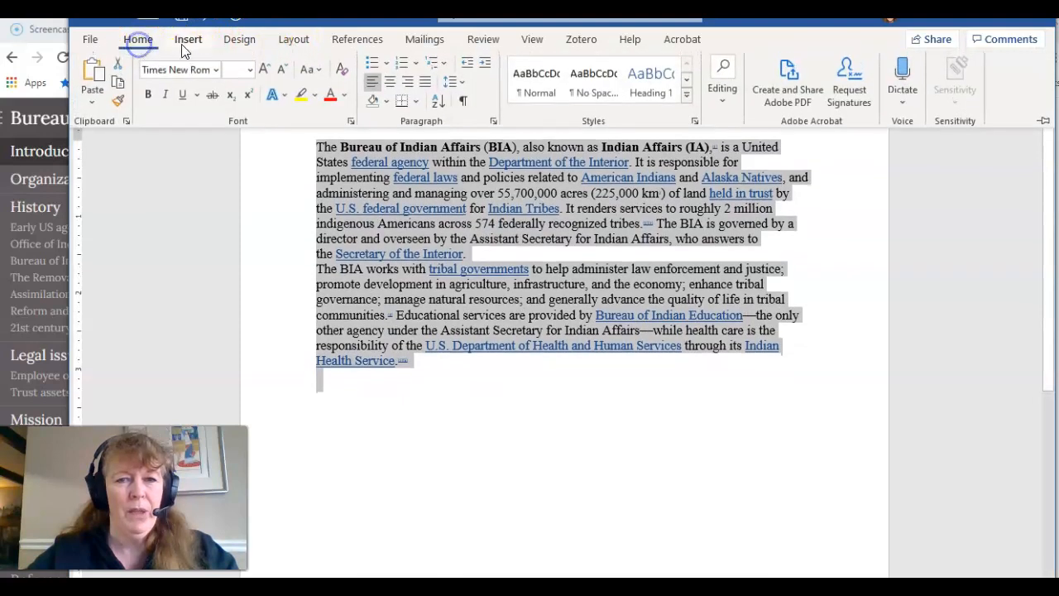
click(493, 120)
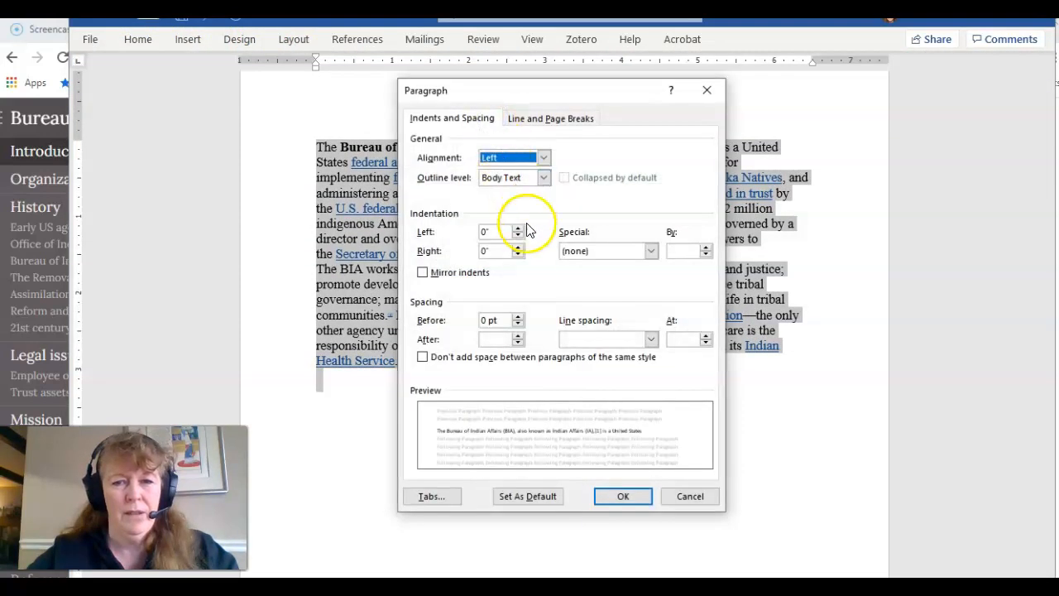
click(518, 343)
click(620, 253)
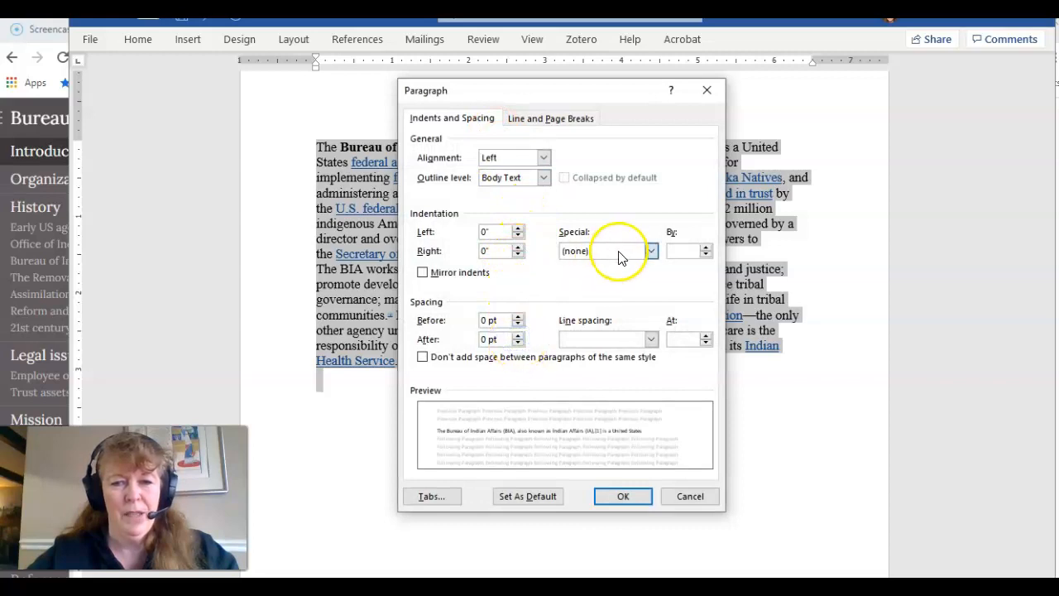
click(617, 276)
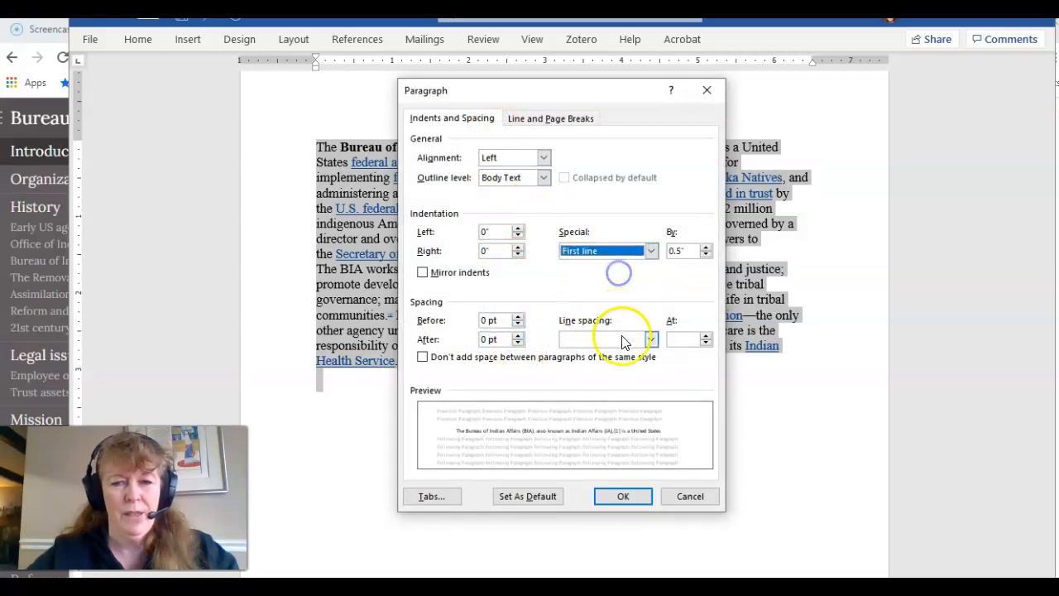
click(627, 339)
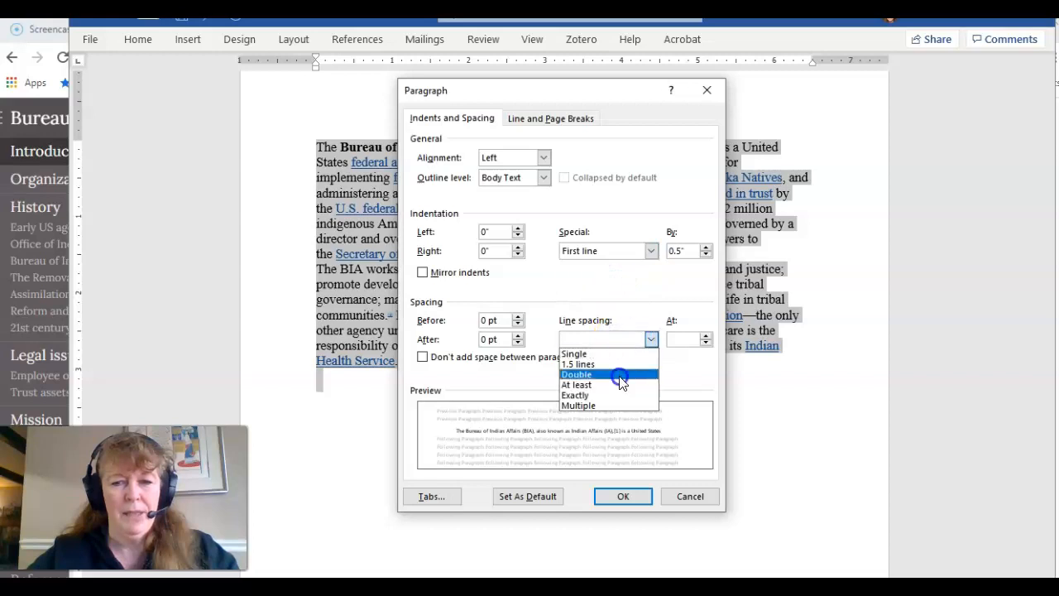
click(620, 374)
click(612, 497)
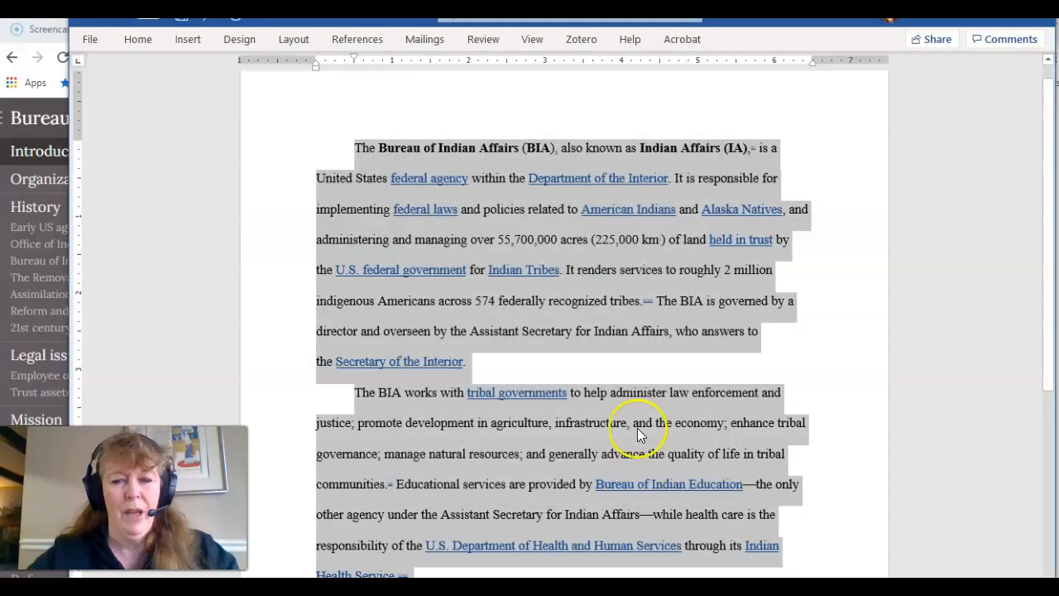
click(793, 341)
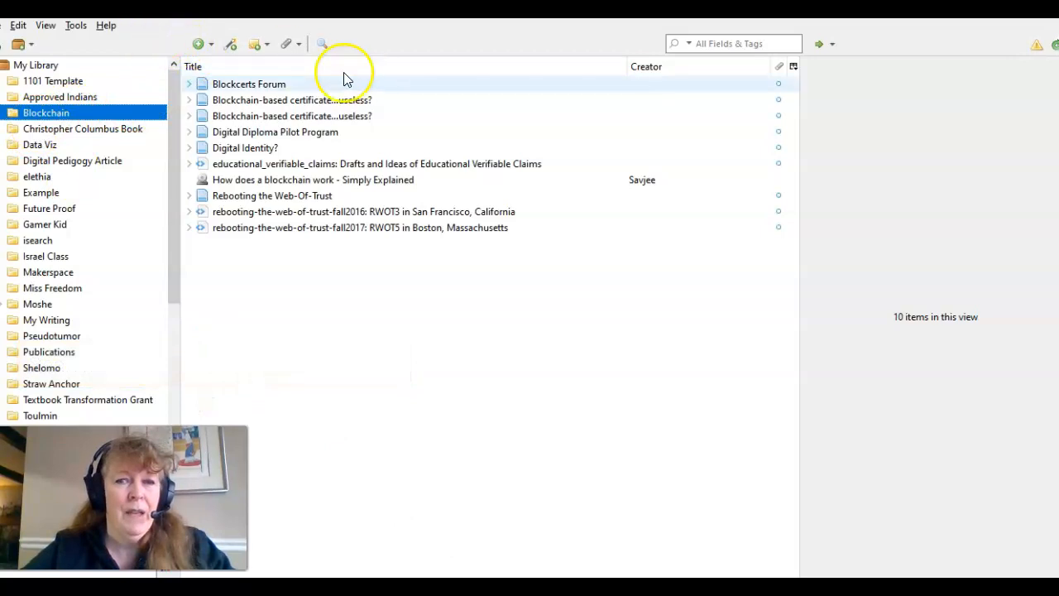
- Show the word processor add-in settings in Zotero's Cite preferences
drag(496, 8, 526, 34)
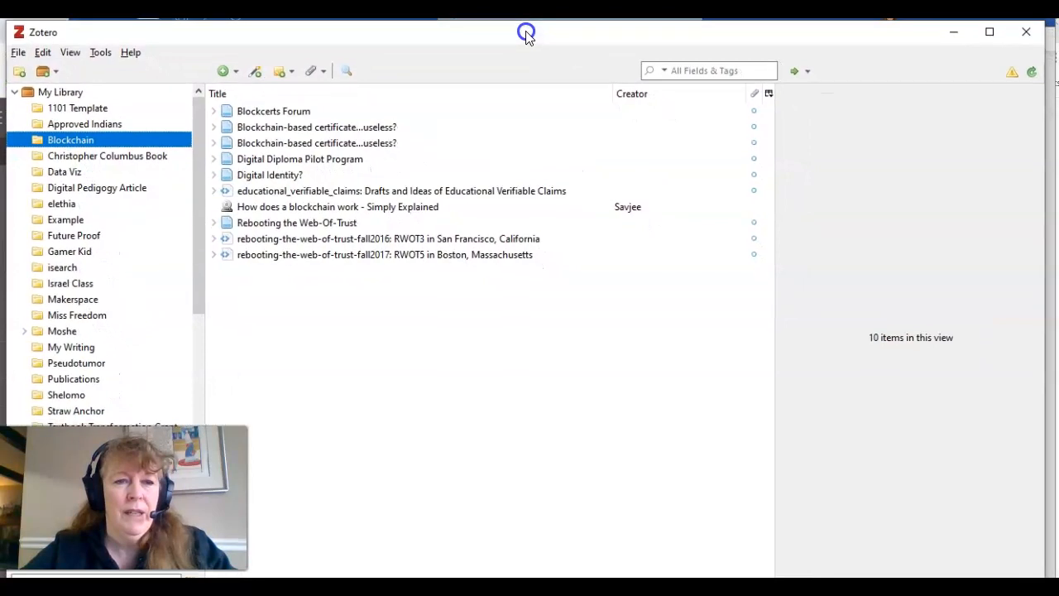
click(19, 54)
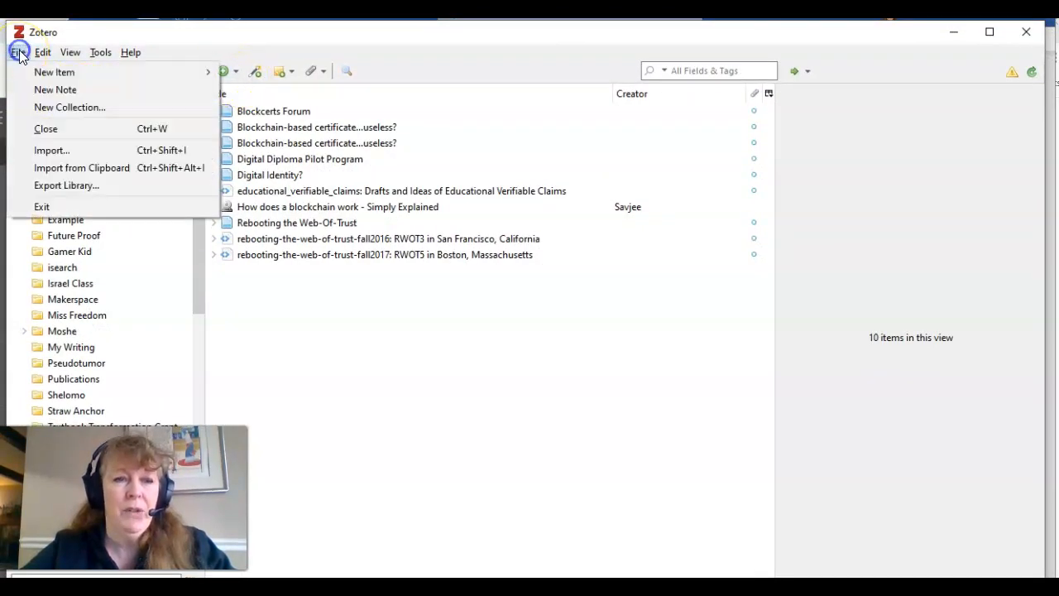
click(42, 54)
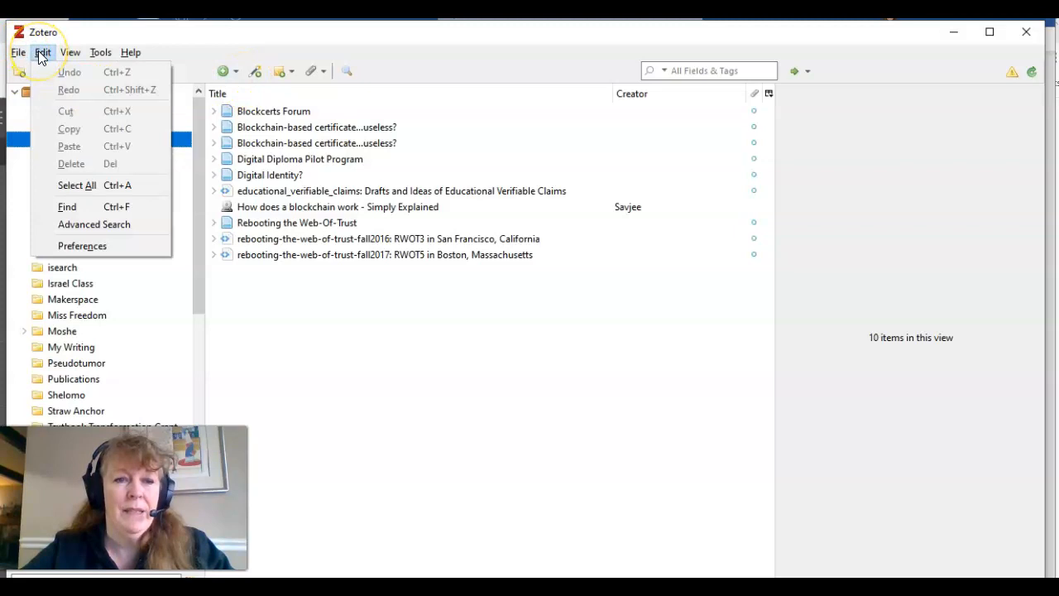
mouse_move(17, 52)
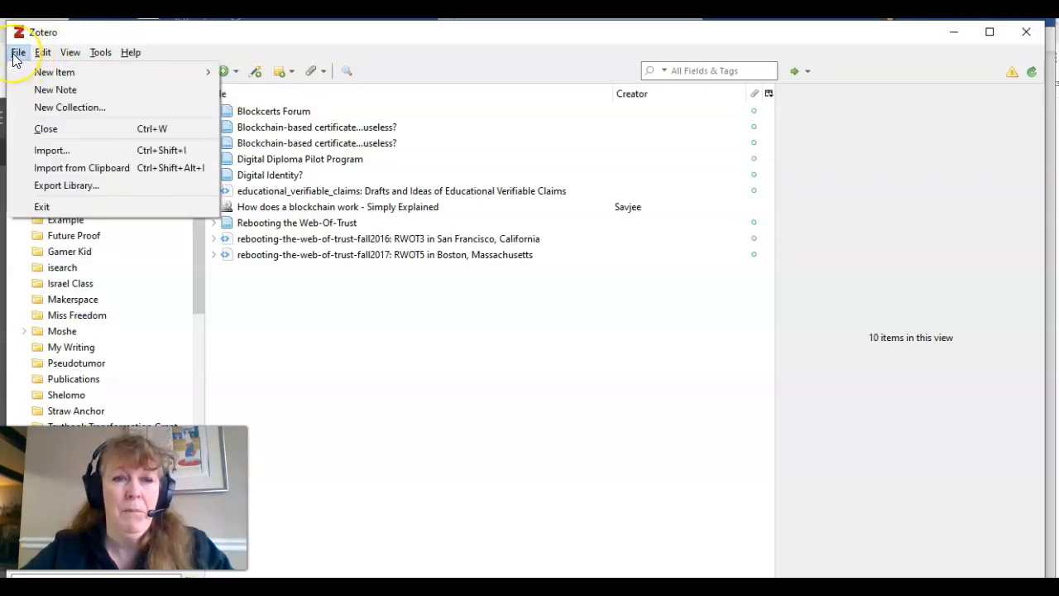
click(17, 52)
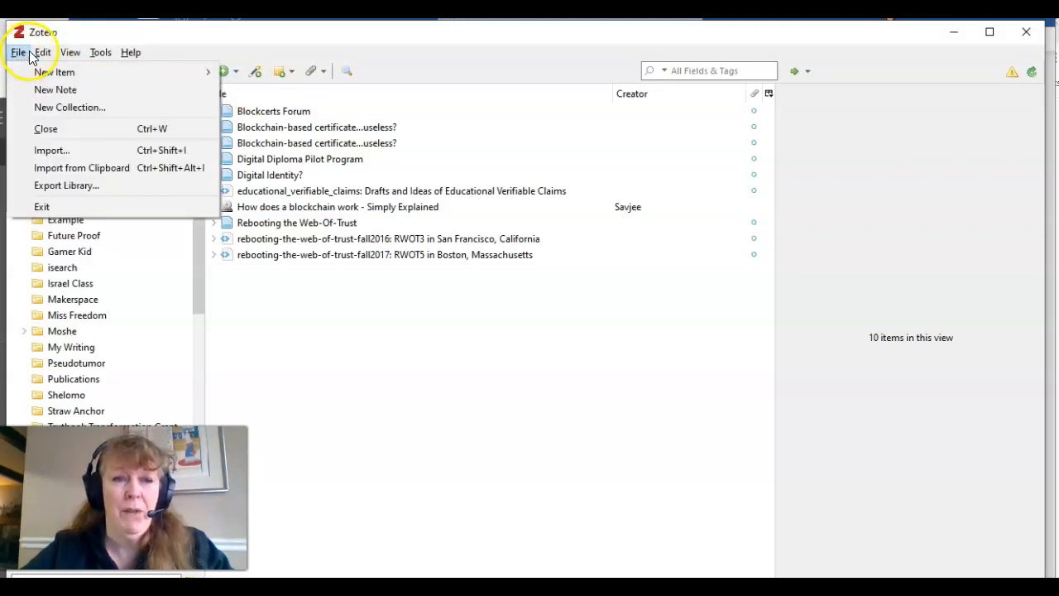
click(41, 52)
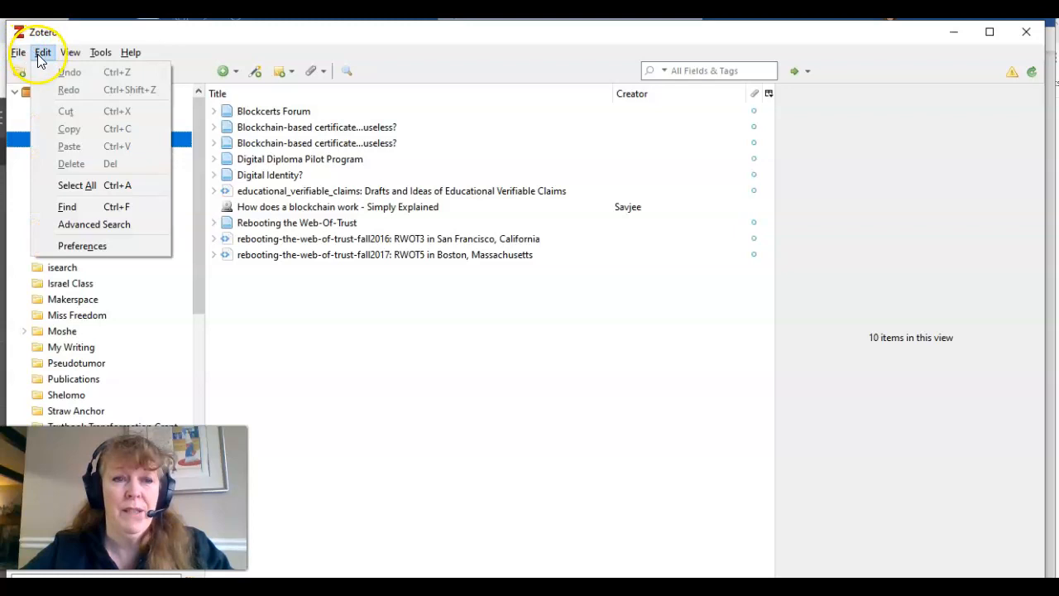
click(84, 249)
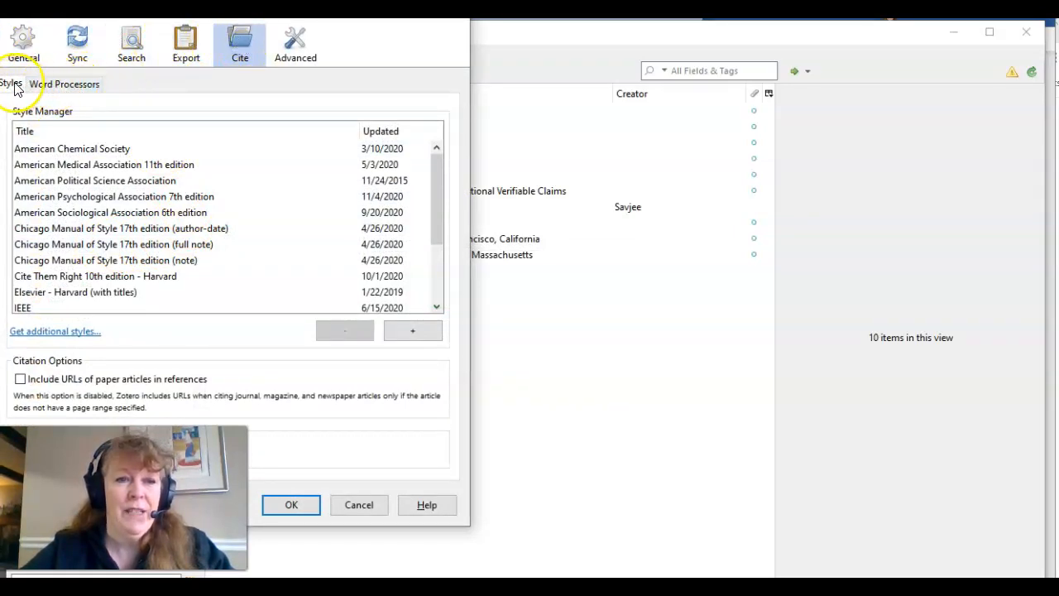
click(55, 86)
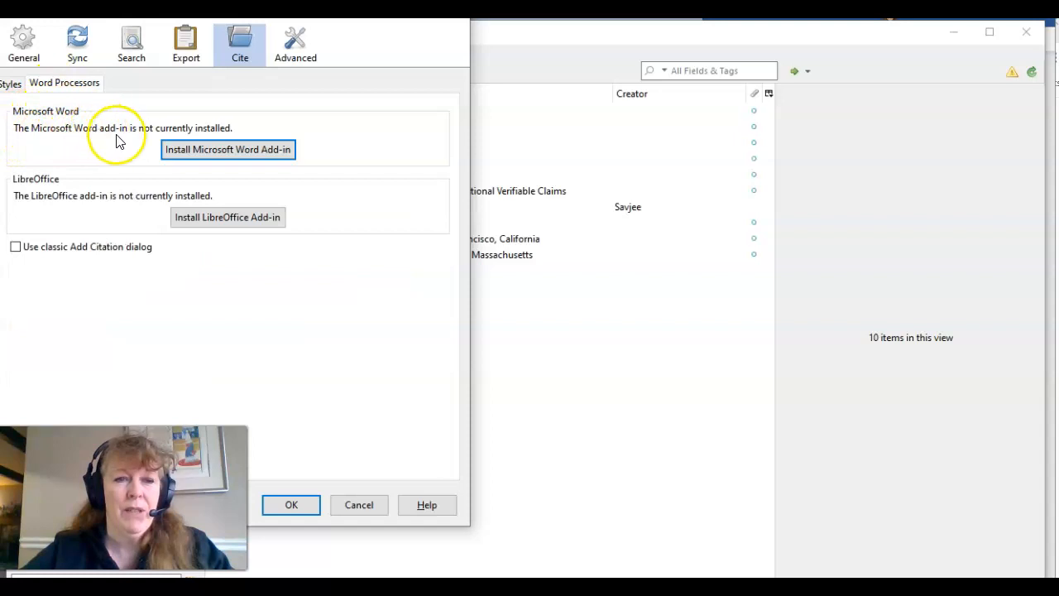
- Try to install the Microsoft Word add-in, and close the preferences and the Zotero window
click(228, 150)
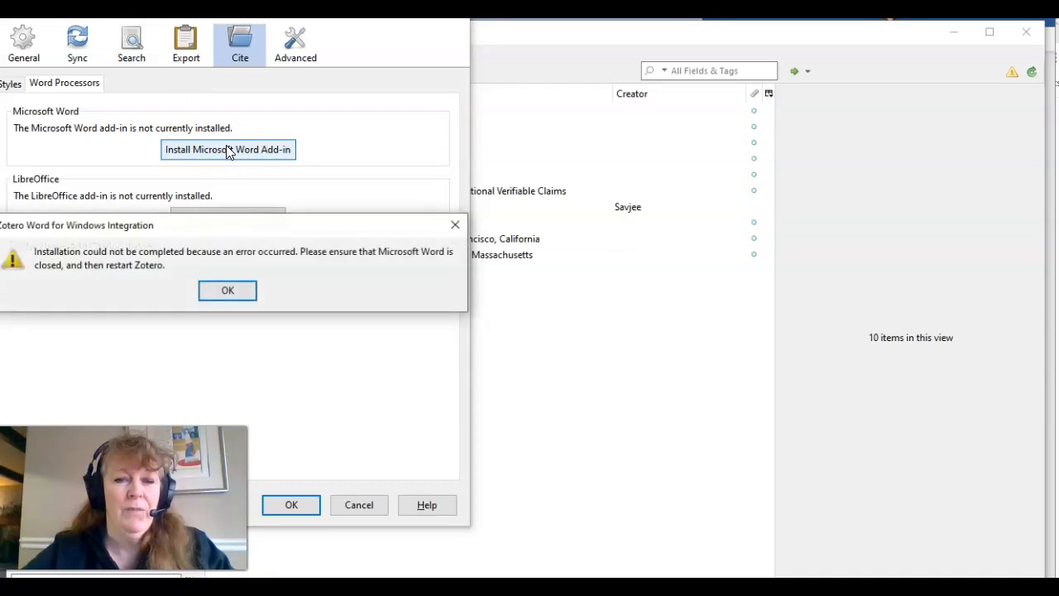
click(229, 291)
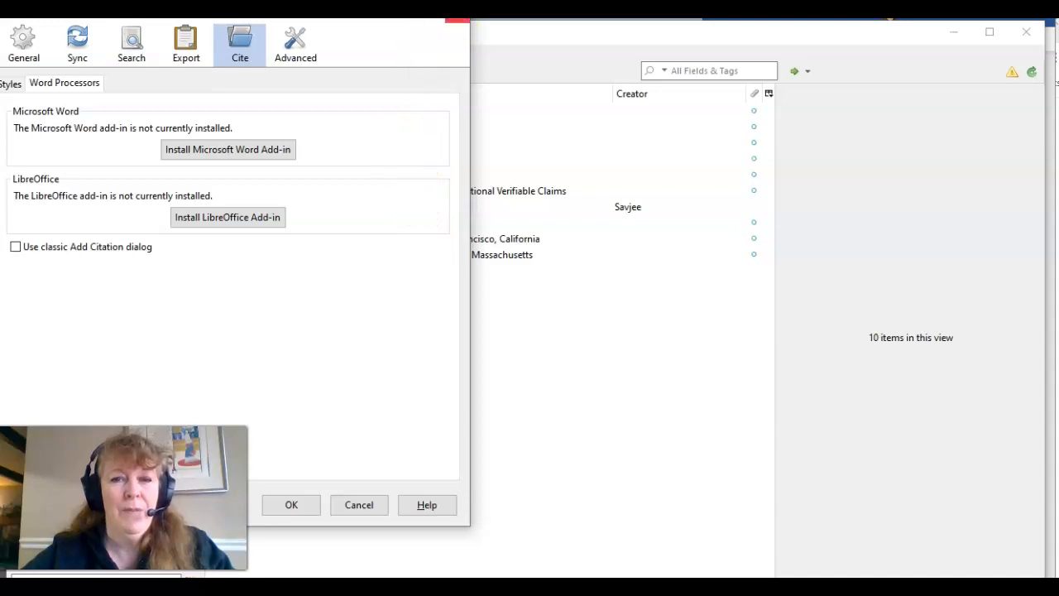
click(457, 20)
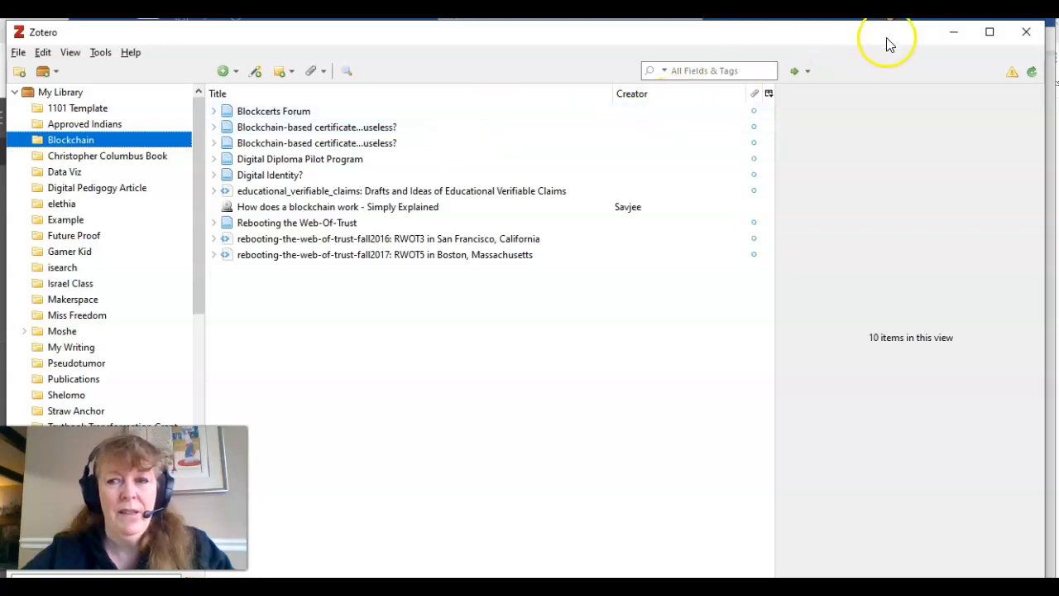
click(1026, 35)
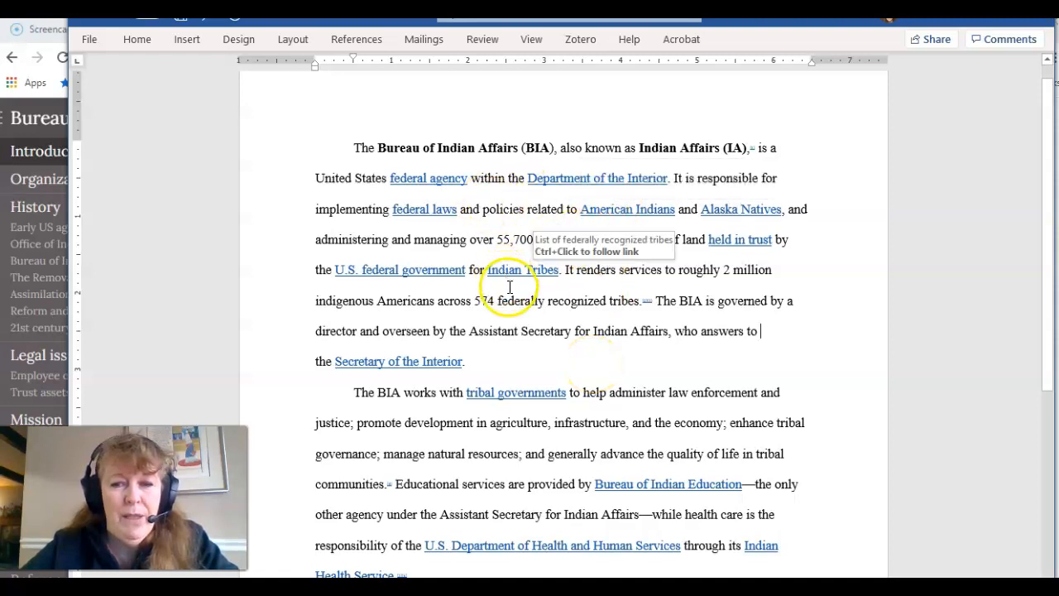
- Add a space before the period after "Indian Tribes" and try to insert a Zotero citation there
click(559, 273)
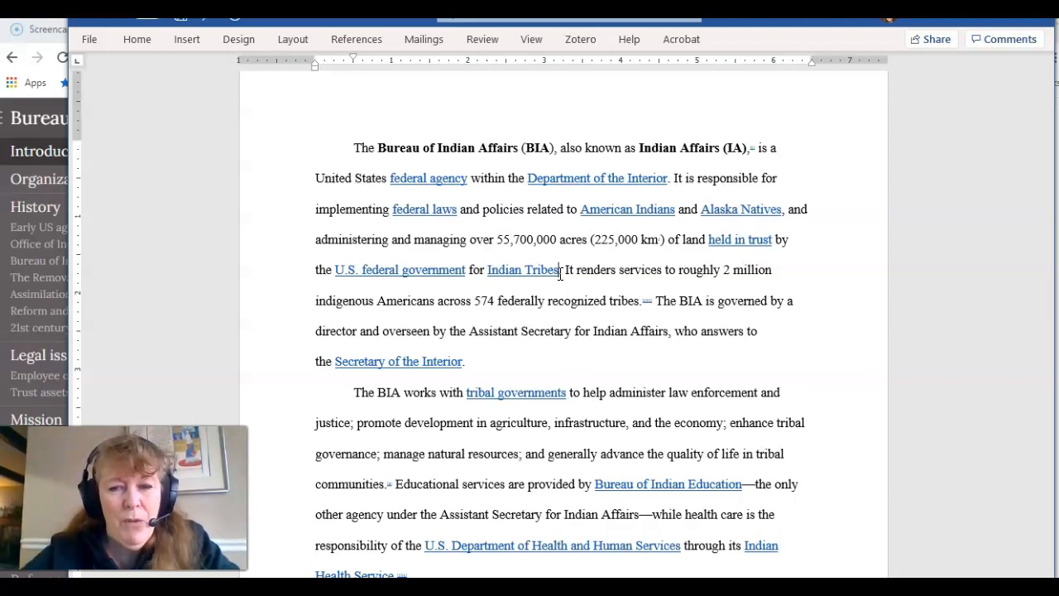
click(561, 270)
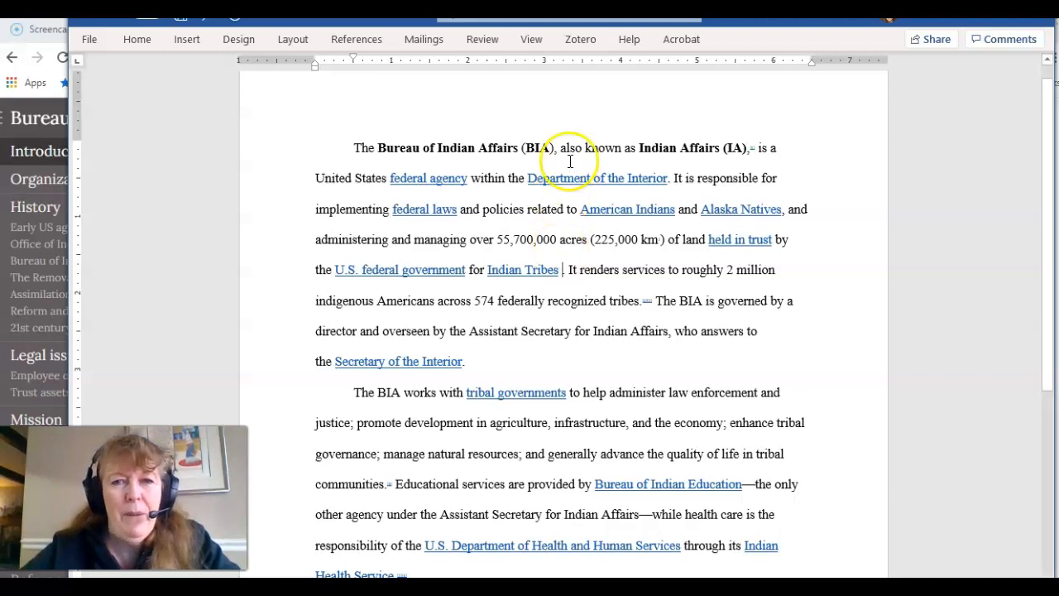
click(579, 41)
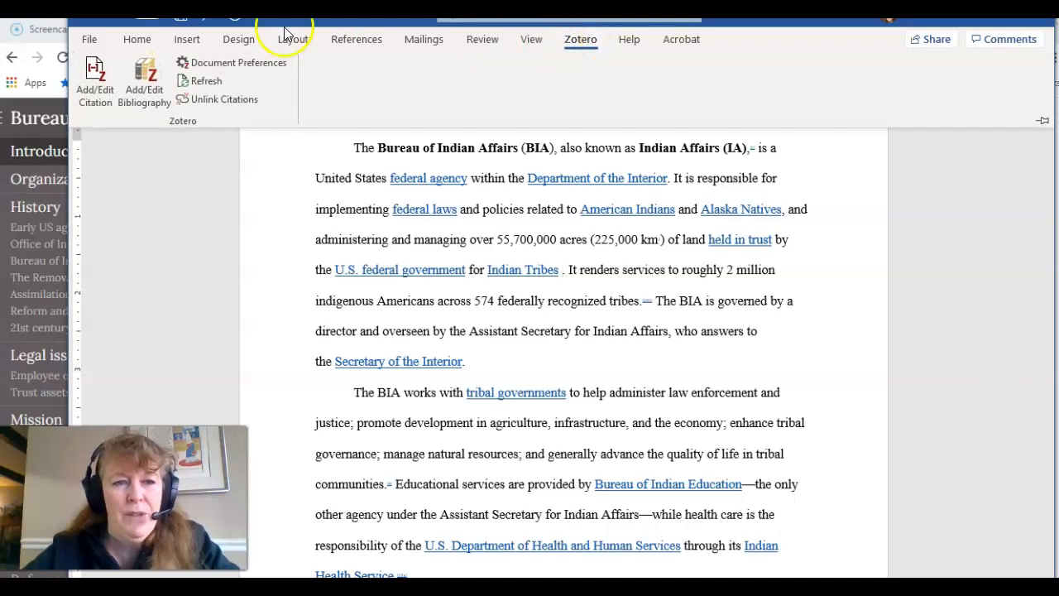
click(102, 79)
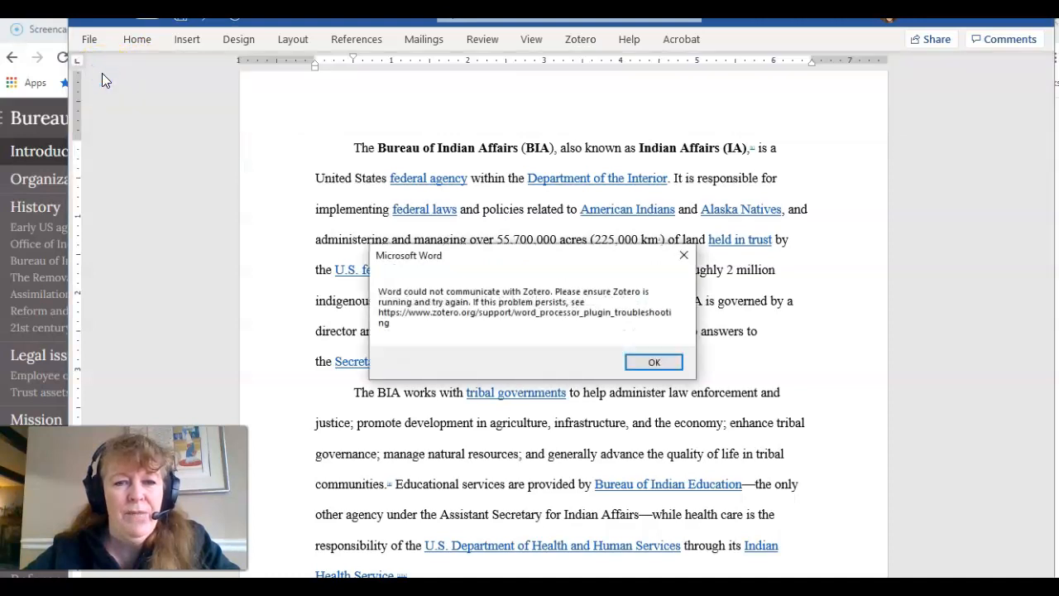
click(653, 363)
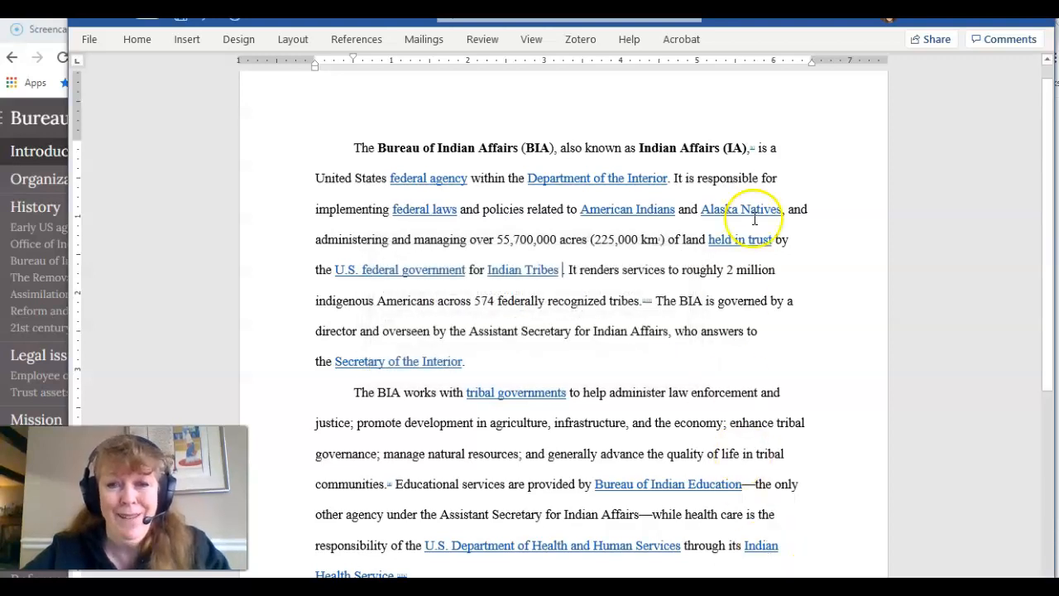
drag(768, 41, 767, 30)
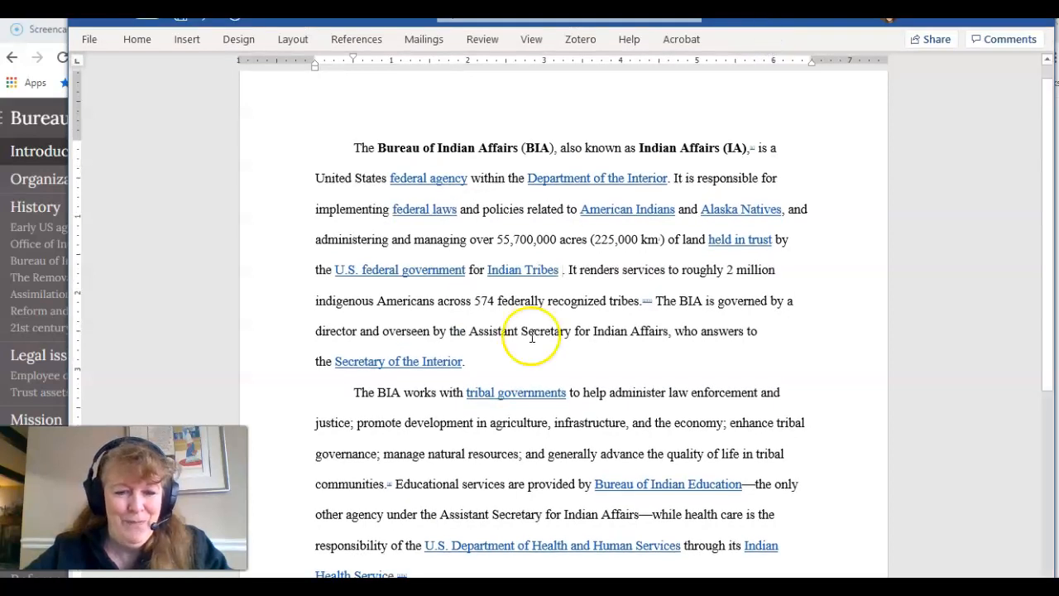
click(562, 270)
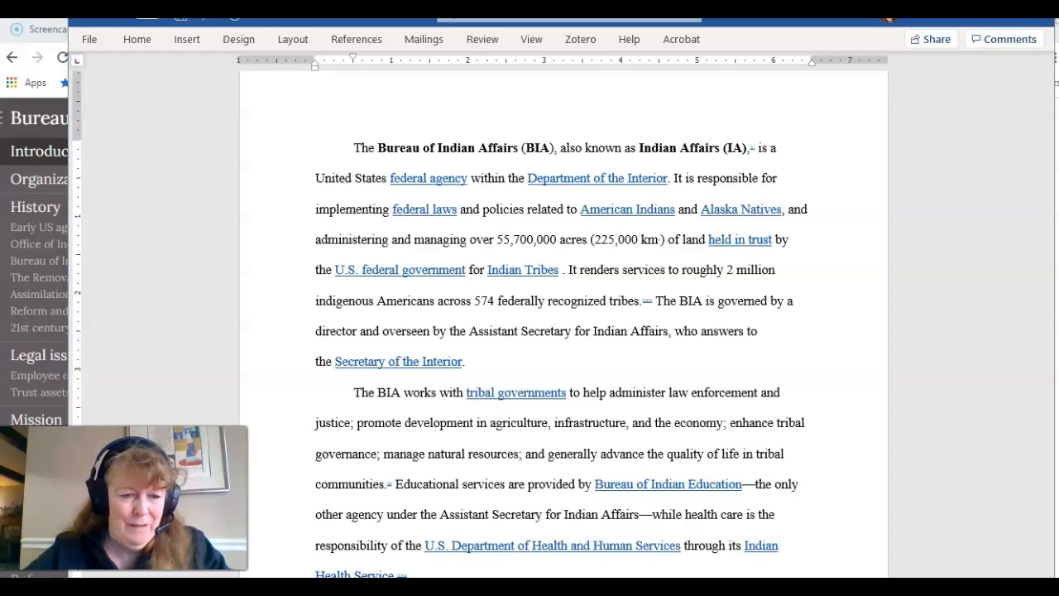
- Find the Zotero desktop app on the computer and launch it
key(super)
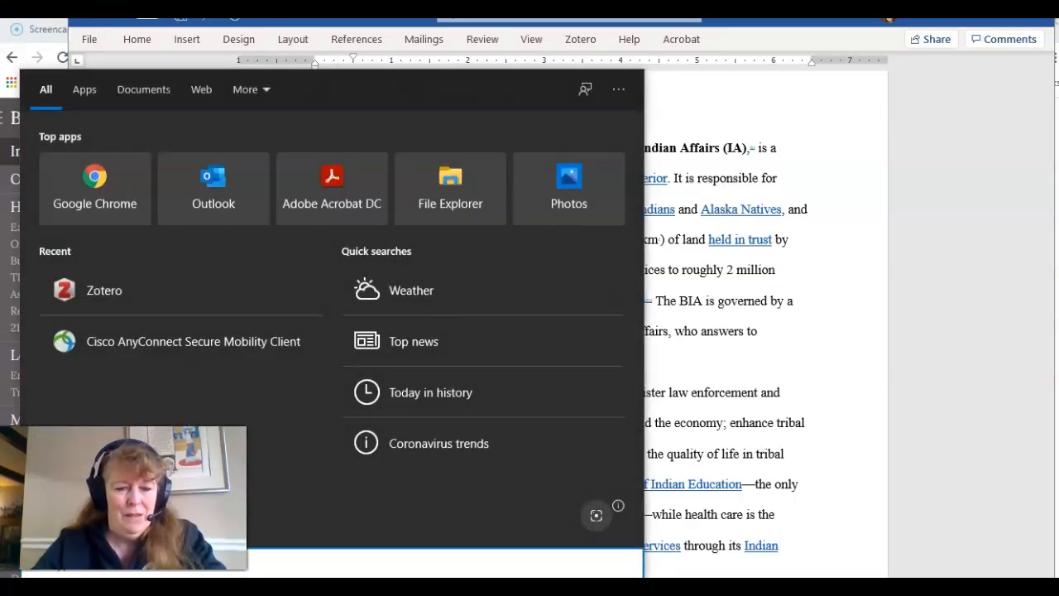
text(zo)
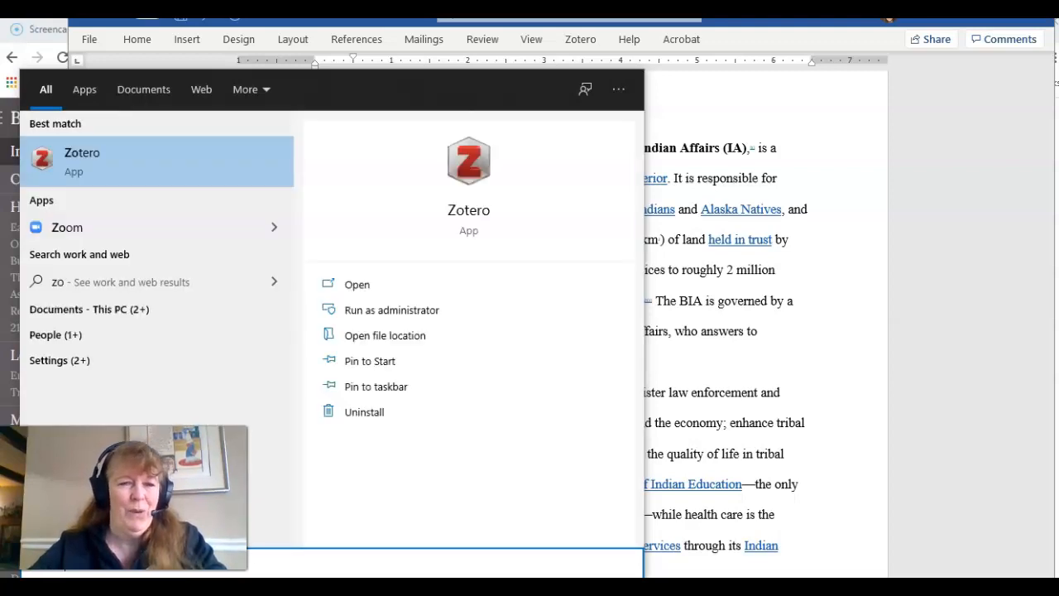
click(184, 167)
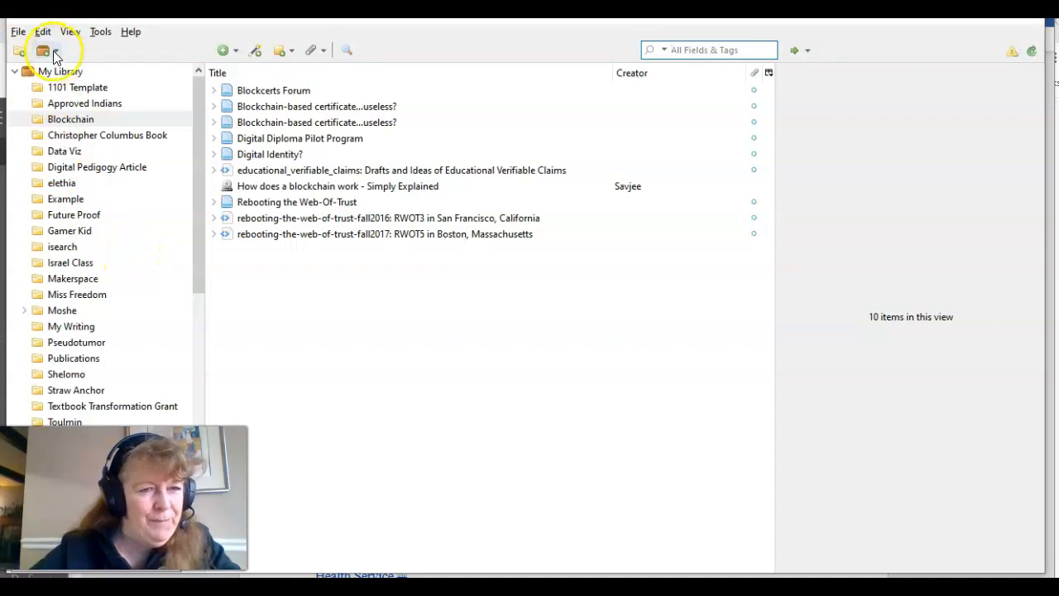
- Create a new collection named "Bureau of Indian Affairs" in My Library and select it
click(20, 53)
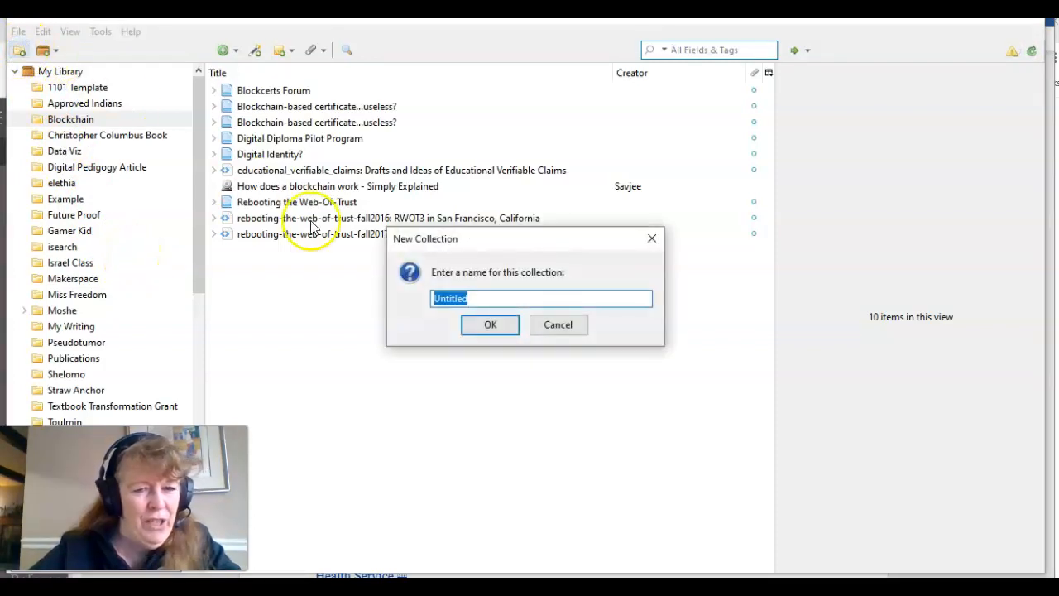
text(Bureau of Indian Affairs)
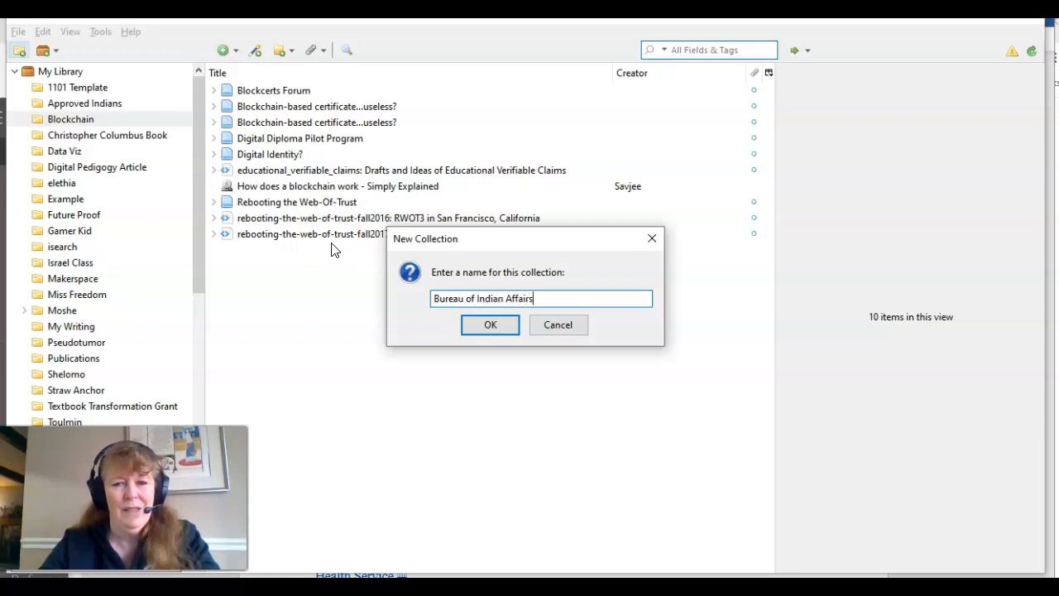
click(498, 327)
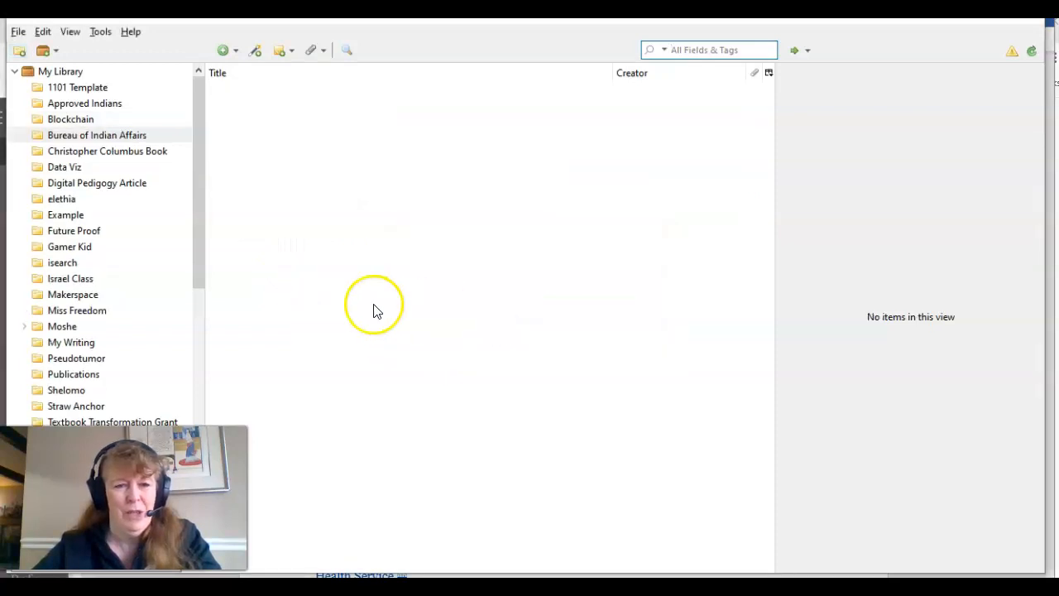
click(138, 136)
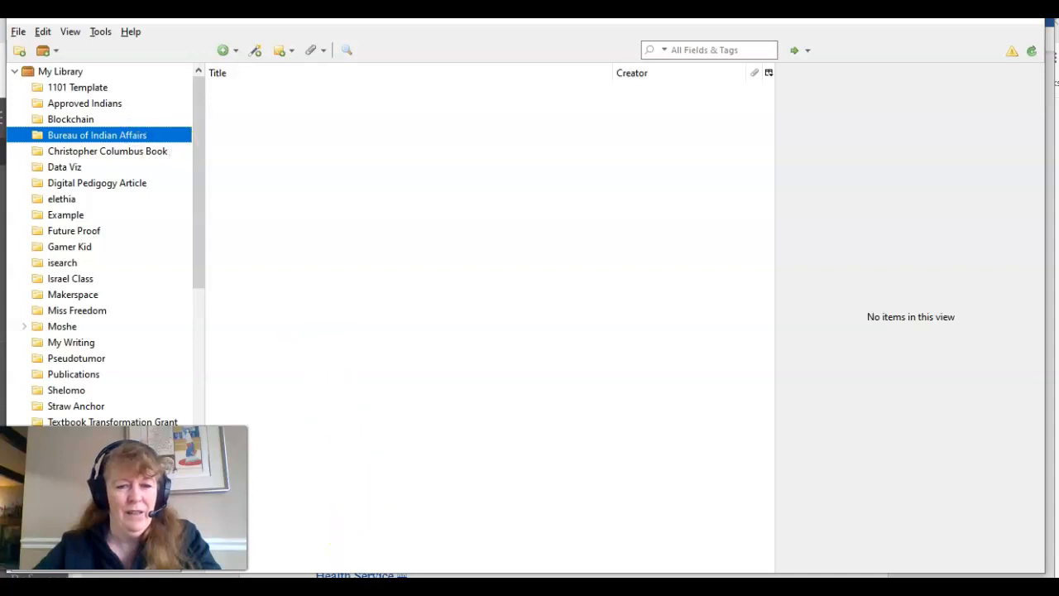
- Switch to Chrome and open a new browser tab
key(alt+Tab)
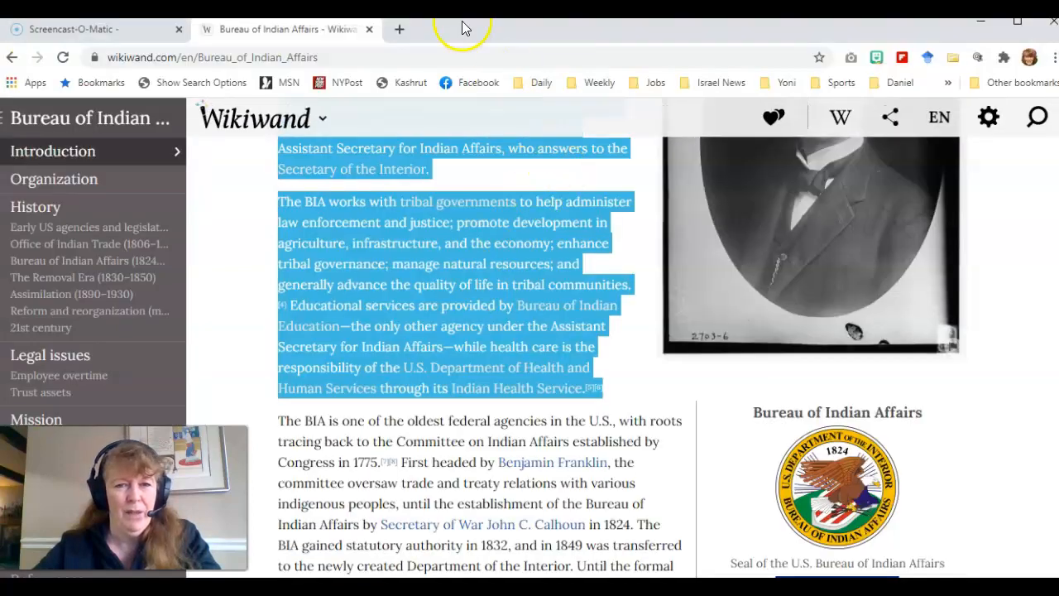
click(400, 29)
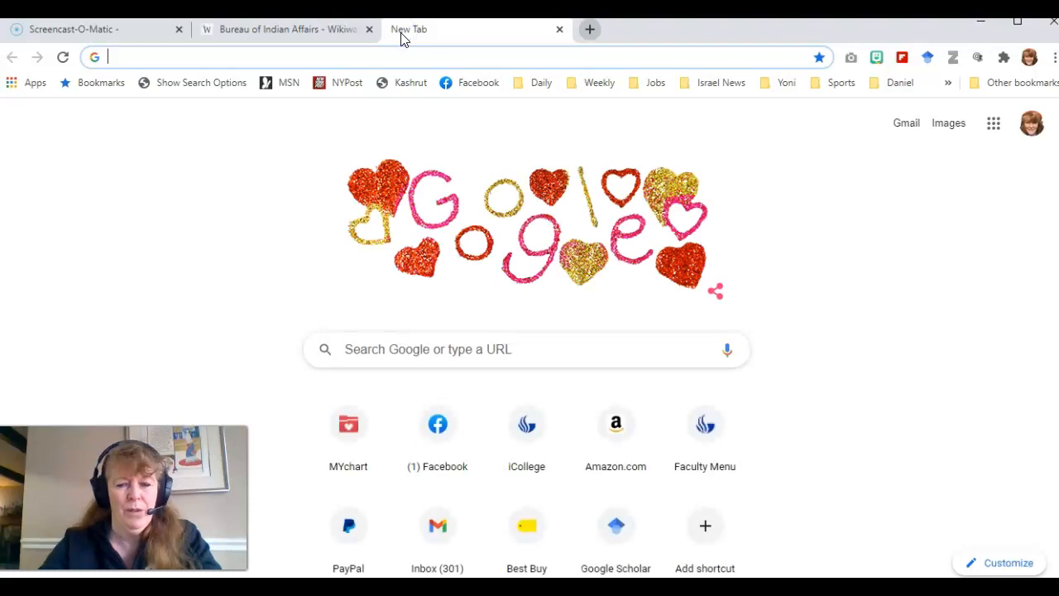
text(scholar.g)
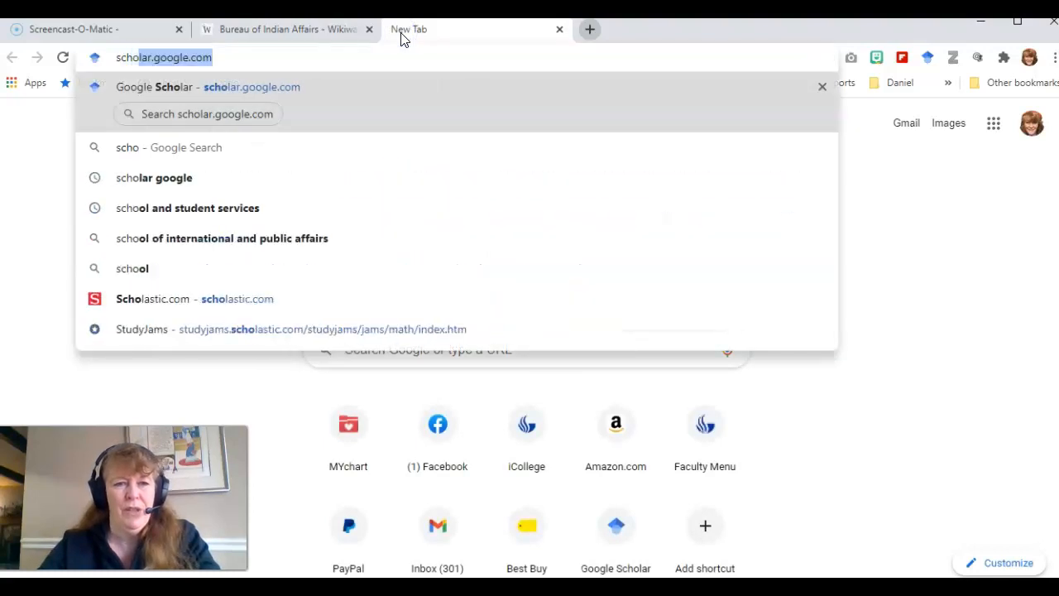
text(oogle.com)
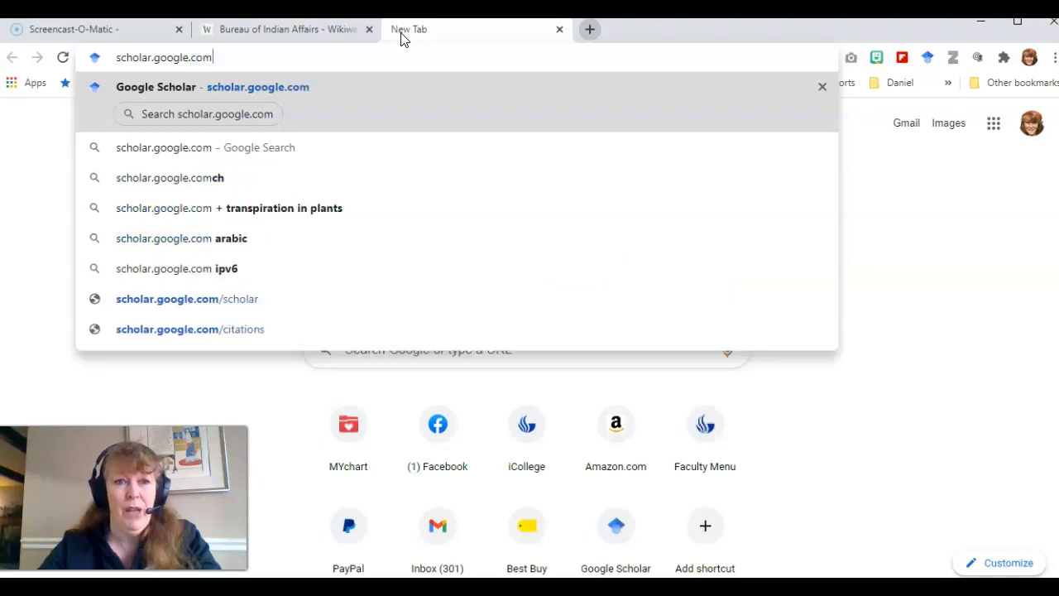
key(BackSpace)
key(BackSpace)
key(BackSpace)
key(BackSpace)
key(BackSpace)
key(BackSpace)
key(BackSpace)
key(BackSpace)
key(BackSpace)
key(BackSpace)
key(BackSpace)
key(BackSpace)
key(BackSpace)
key(BackSpace)
key(BackSpace)
key(BackSpace)
key(BackSpace)
key(BackSpace)
- Go to the Georgia State University Library website at library.gsu.edu
text(Library.gus)
key(BackSpace)
key(BackSpace)
text(su.edu)
key(Return)
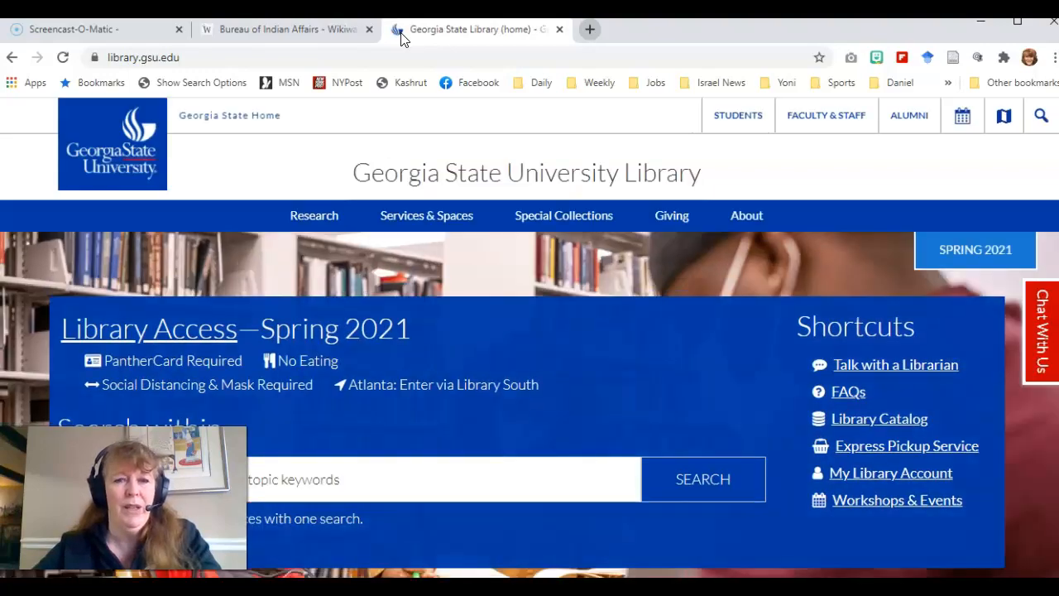
- Sign in to My Library Account through the GSU Students, Faculty, & Staff login
click(855, 476)
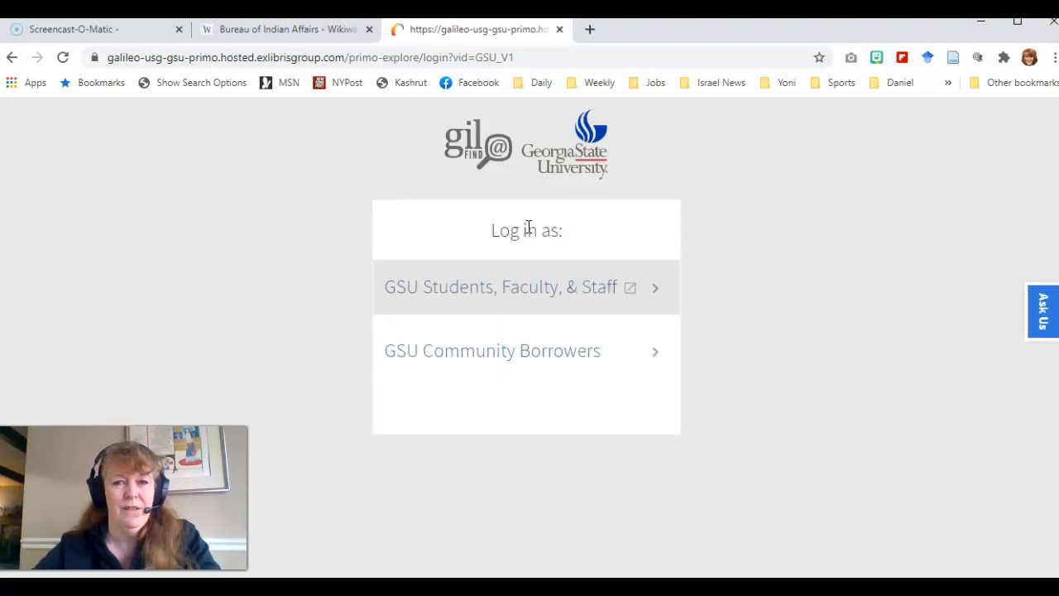
click(501, 294)
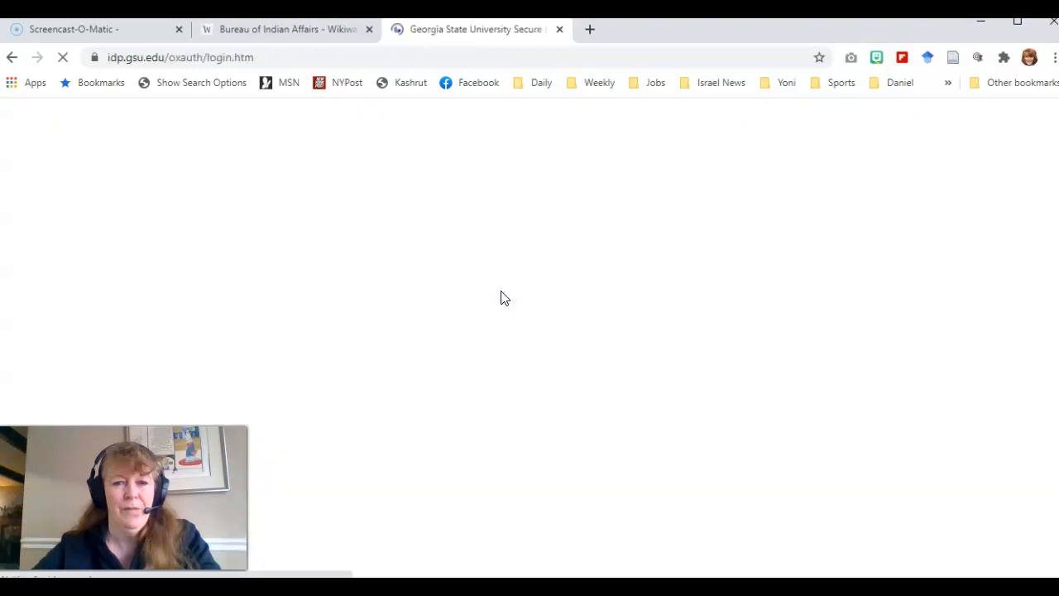
click(491, 396)
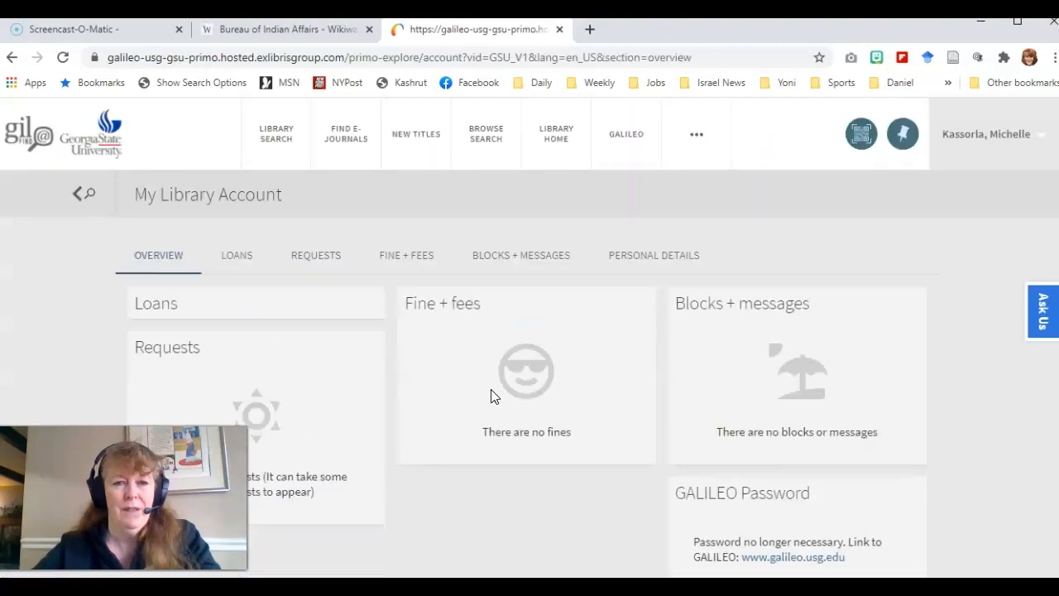
- Search the library's GIL-Find catalog for "bureau of Indian Affairs" and close the search suggestions
click(284, 137)
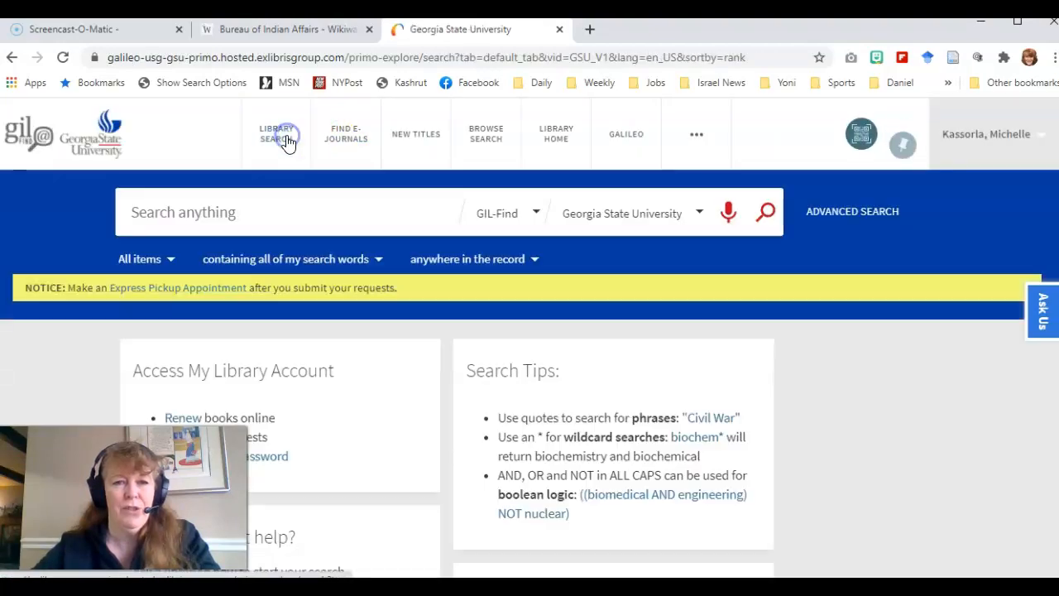
click(257, 219)
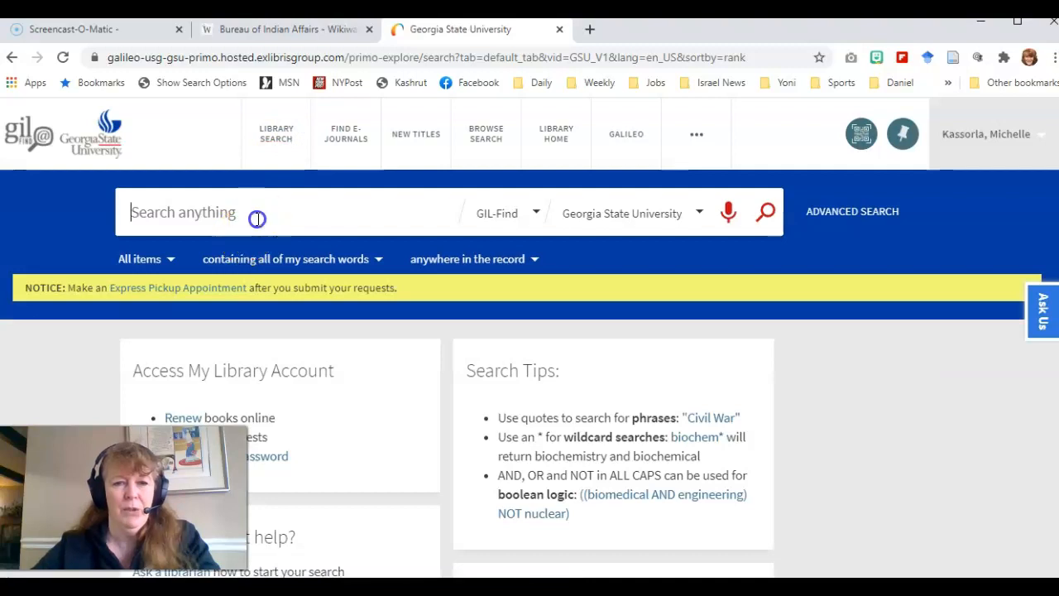
text(bu)
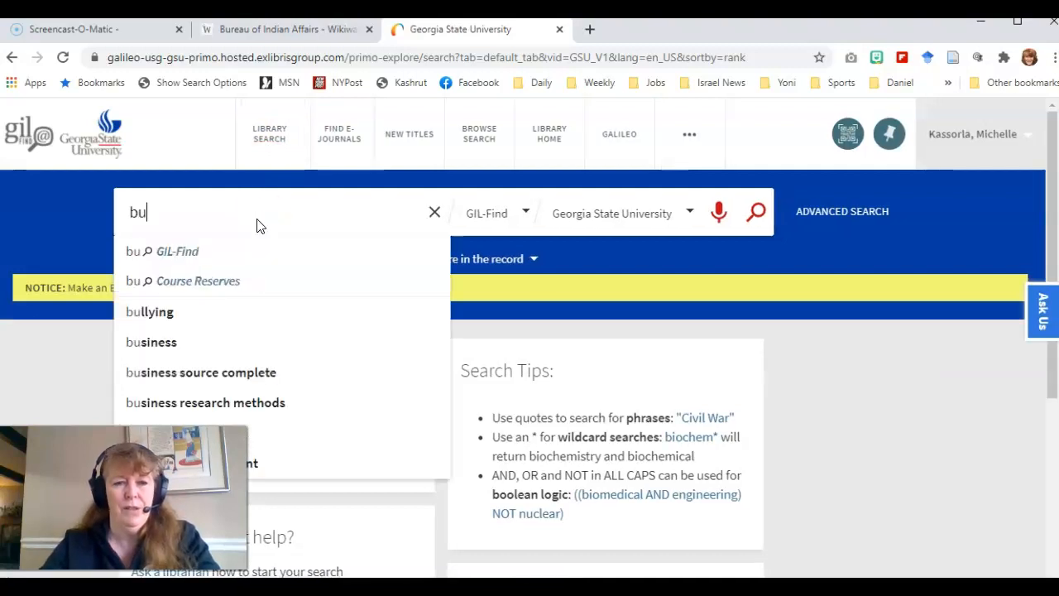
text(rea)
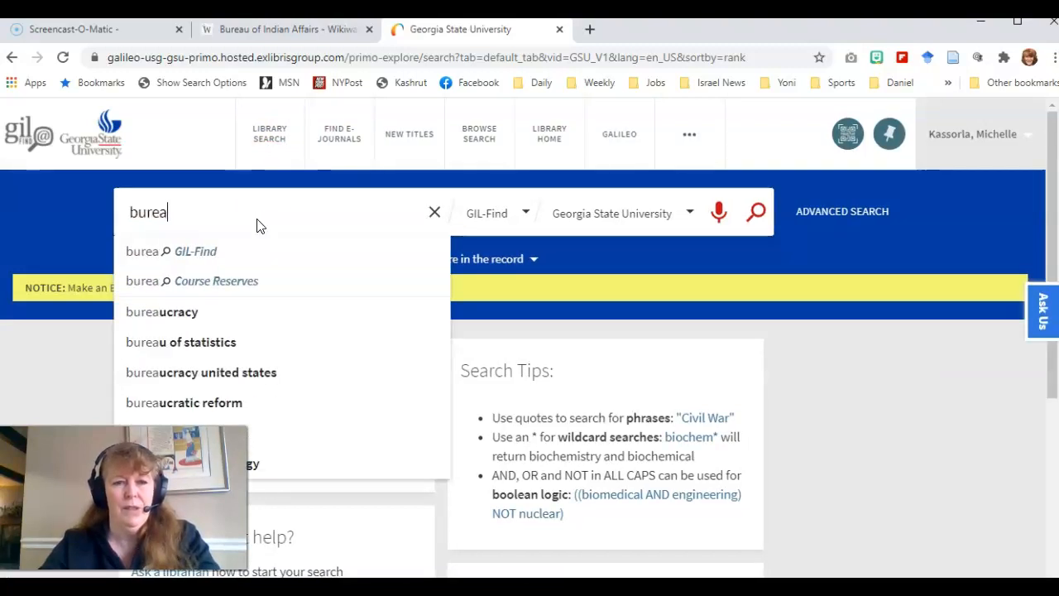
text(u of In)
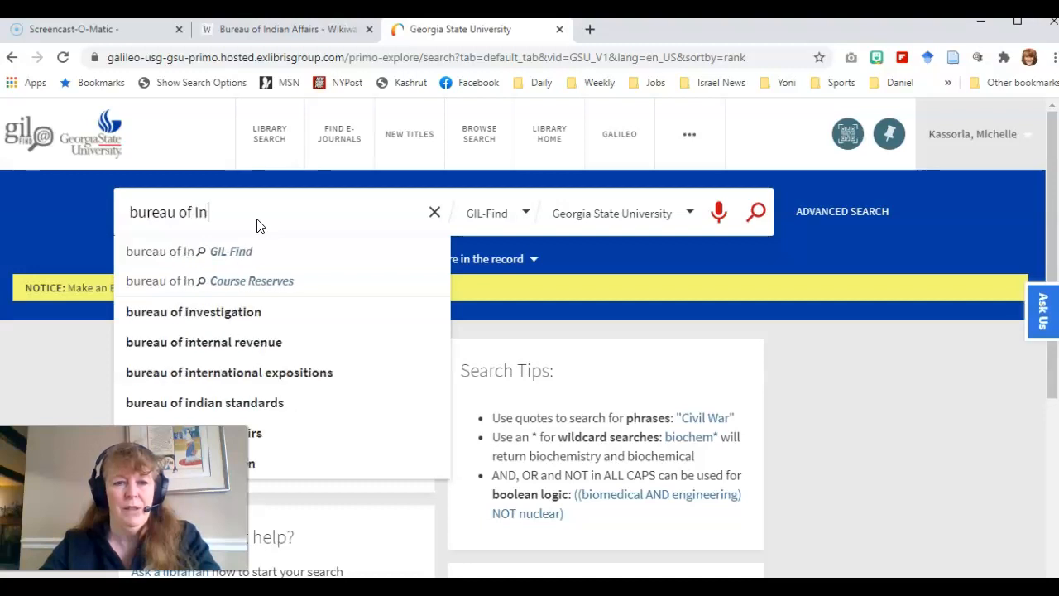
text(dian Aff)
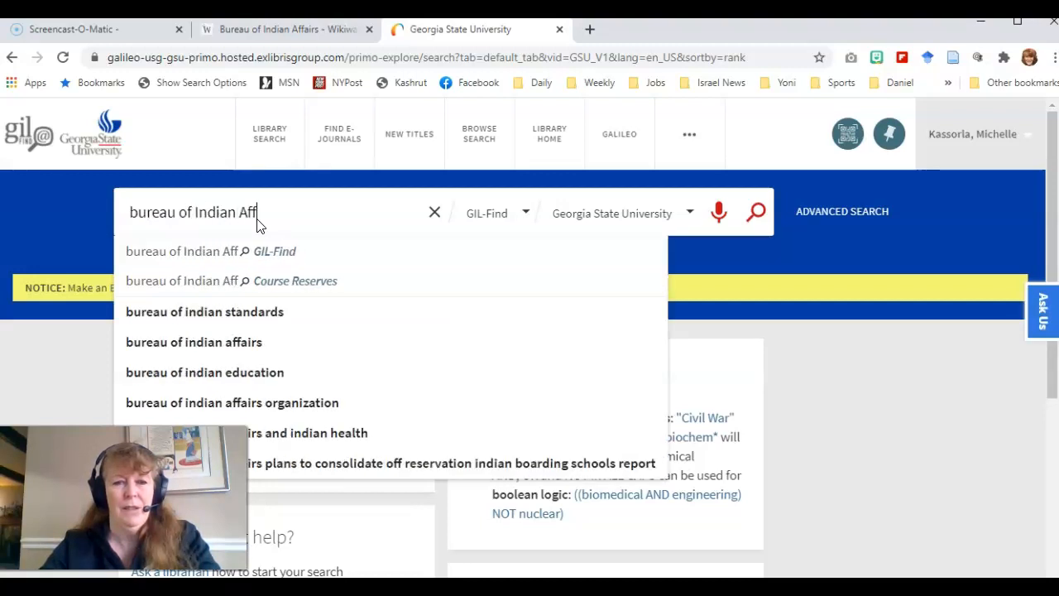
text(airs)
key(Return)
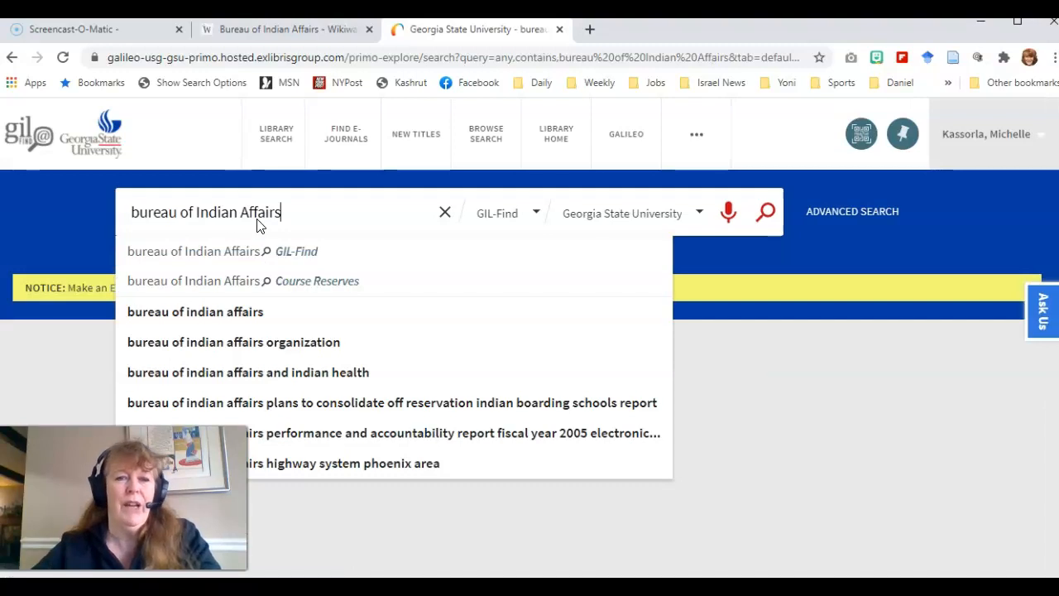
click(246, 310)
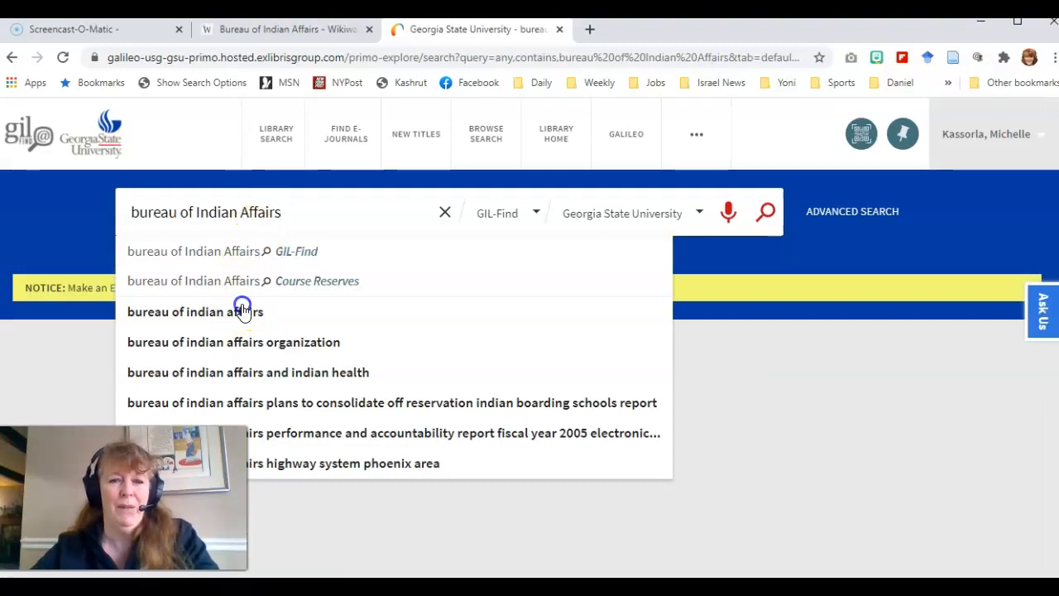
click(344, 196)
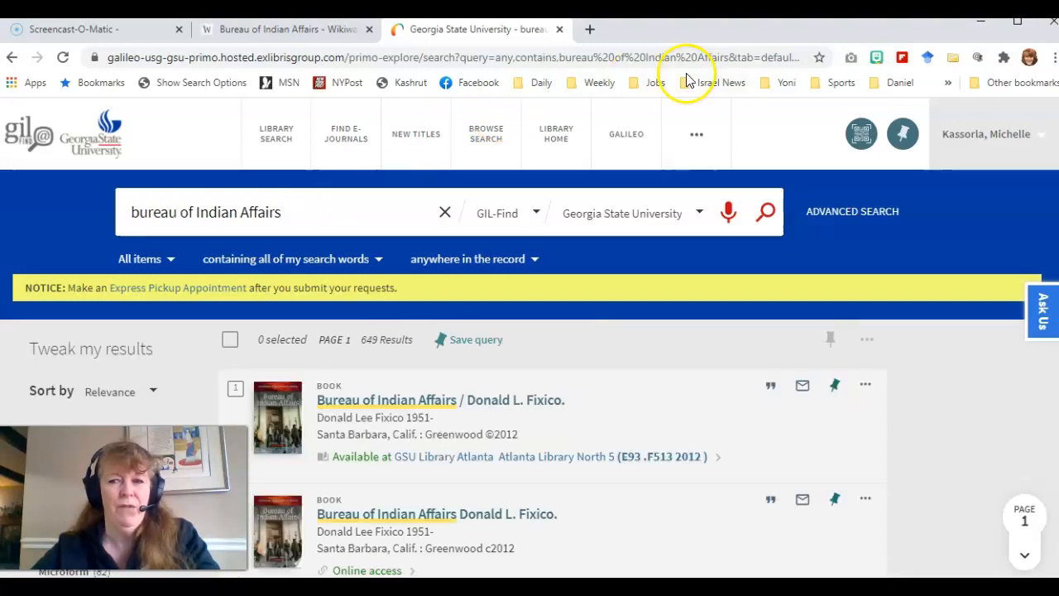
- Save all items offered from the results page to Zotero's Bureau of Indian Affairs collection, and switch to Zotero
click(957, 63)
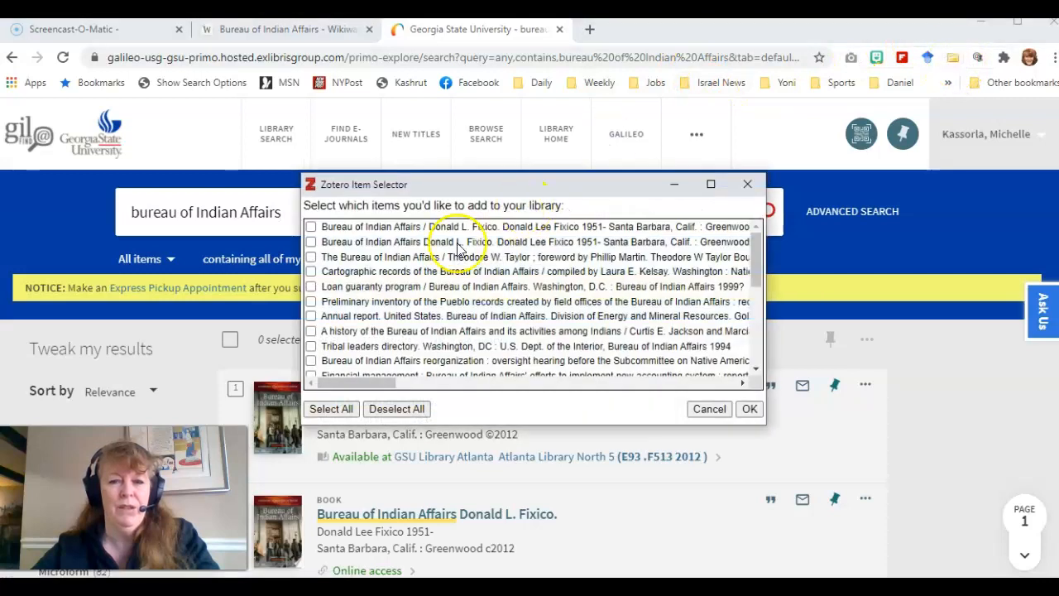
click(331, 409)
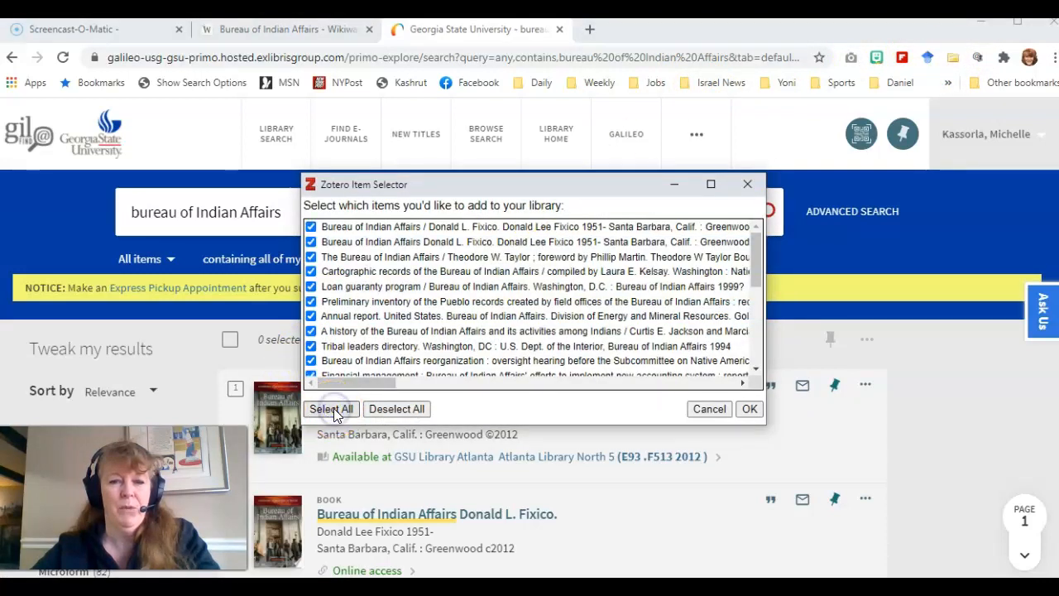
click(754, 411)
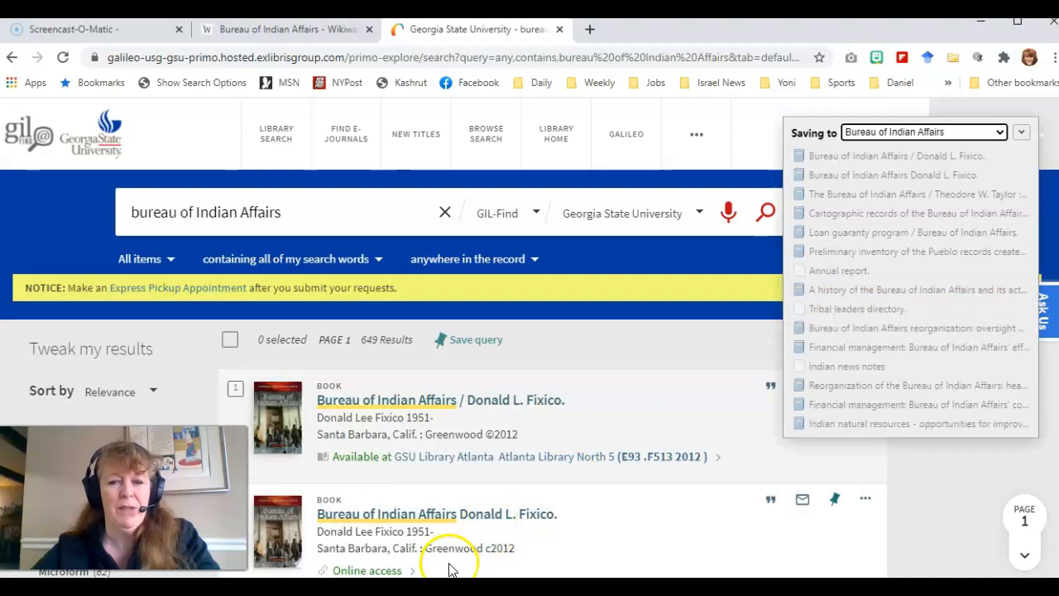
click(451, 589)
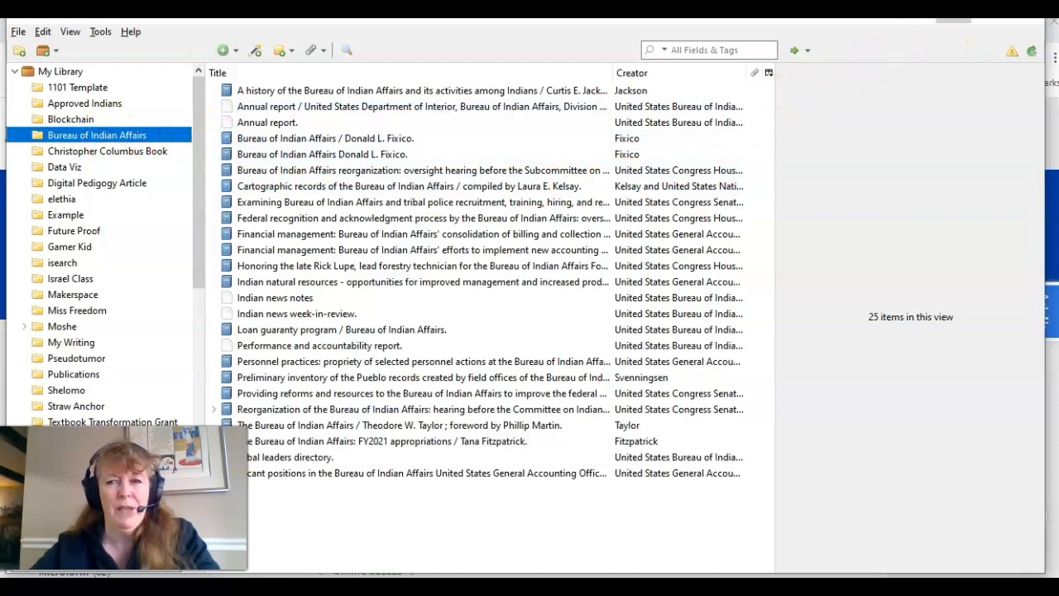
- Switch to the Word document and start a Zotero citation after "Indian Tribes" using the Modern Language Association 8th edition style
click(954, 18)
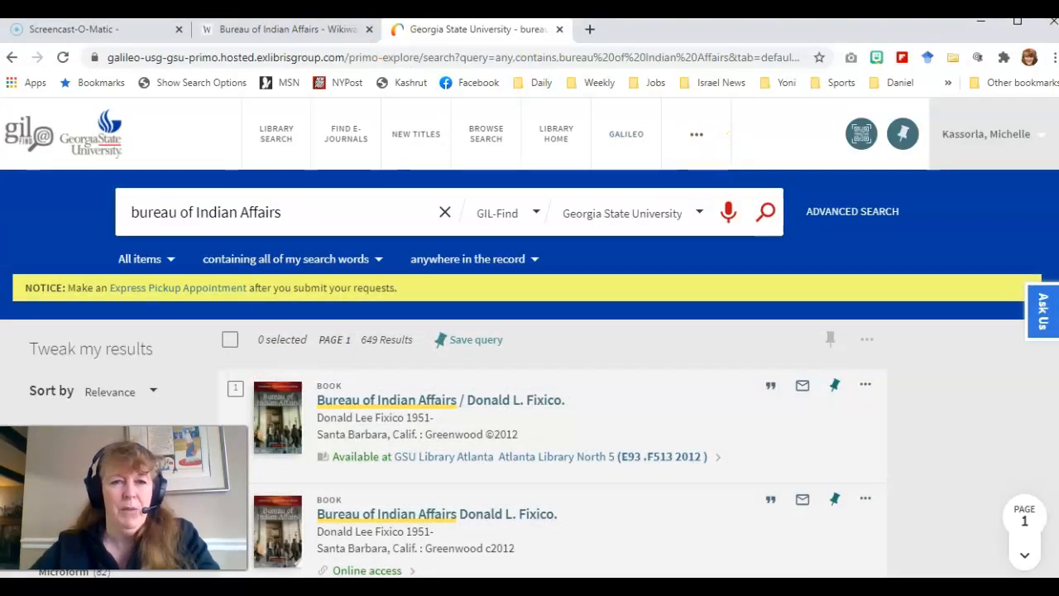
click(311, 33)
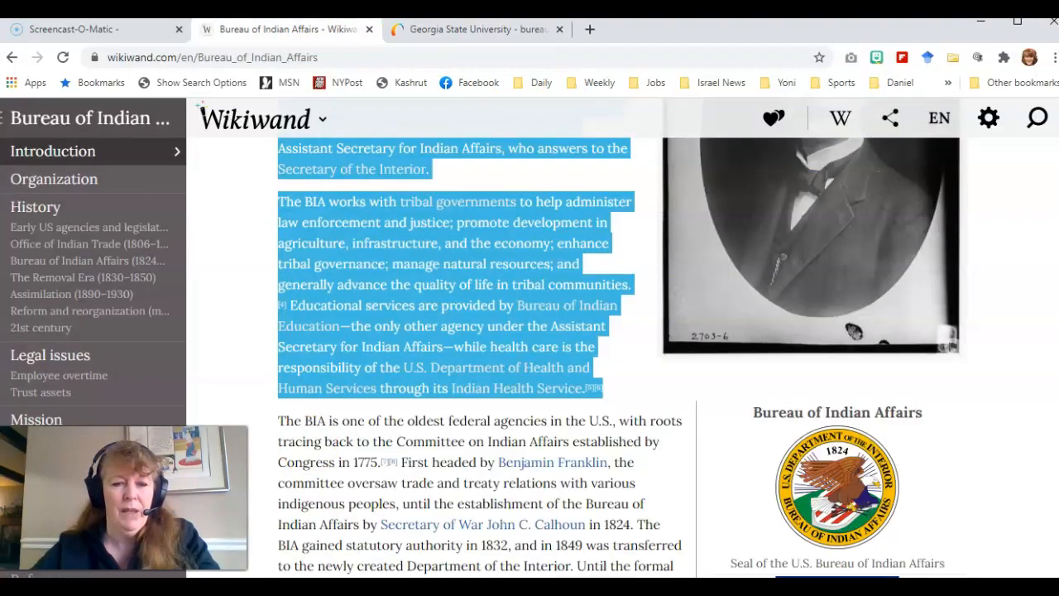
key(alt+Tab)
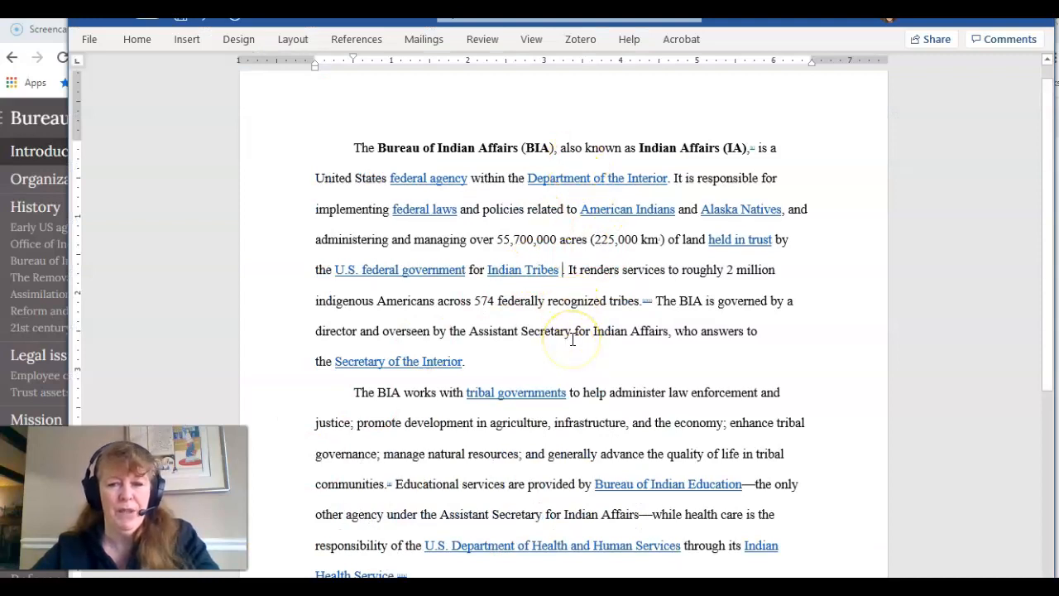
click(559, 274)
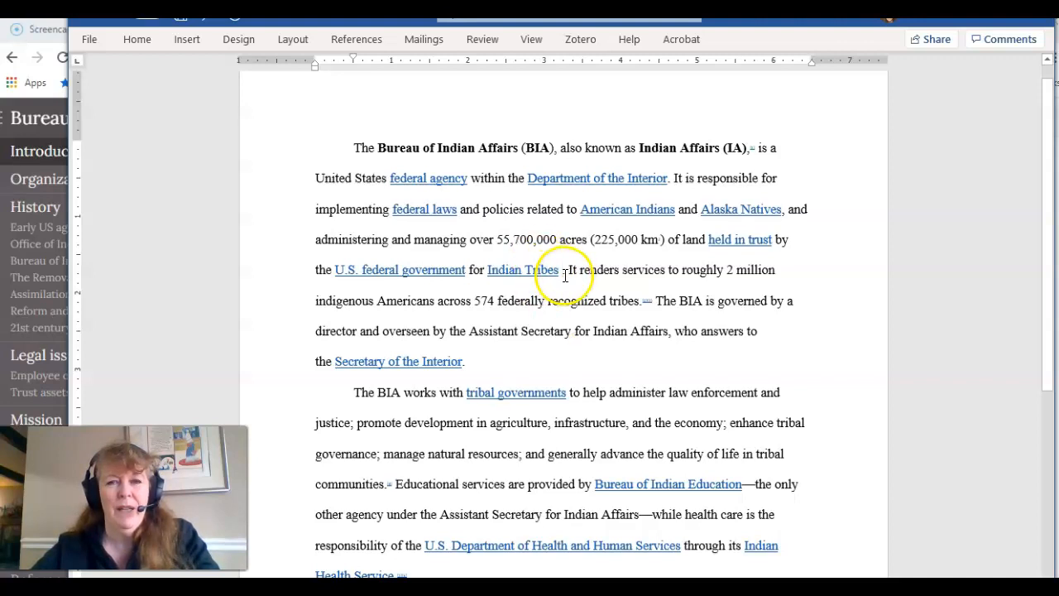
click(583, 43)
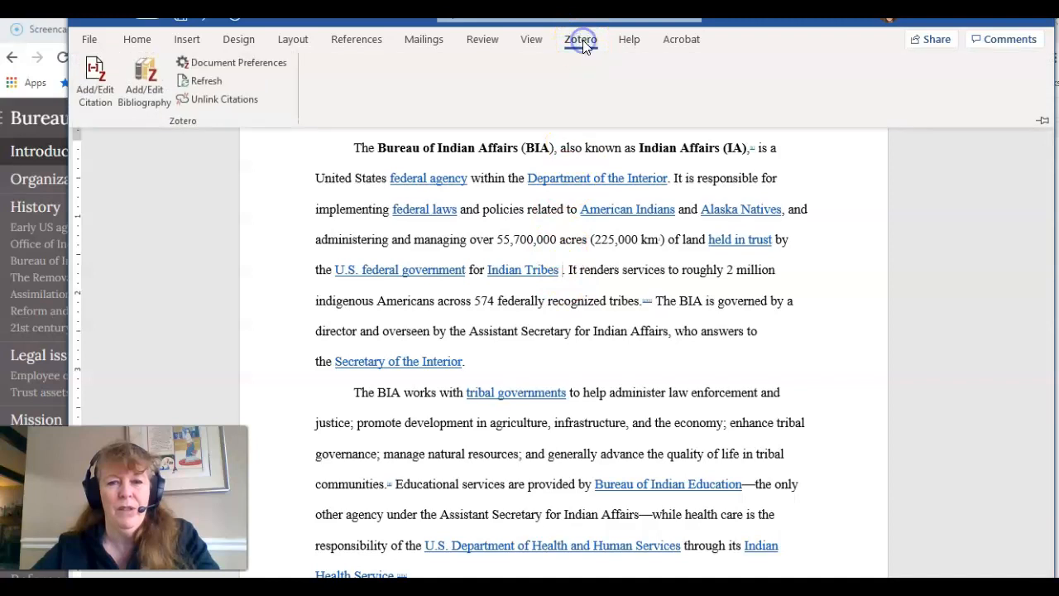
click(93, 81)
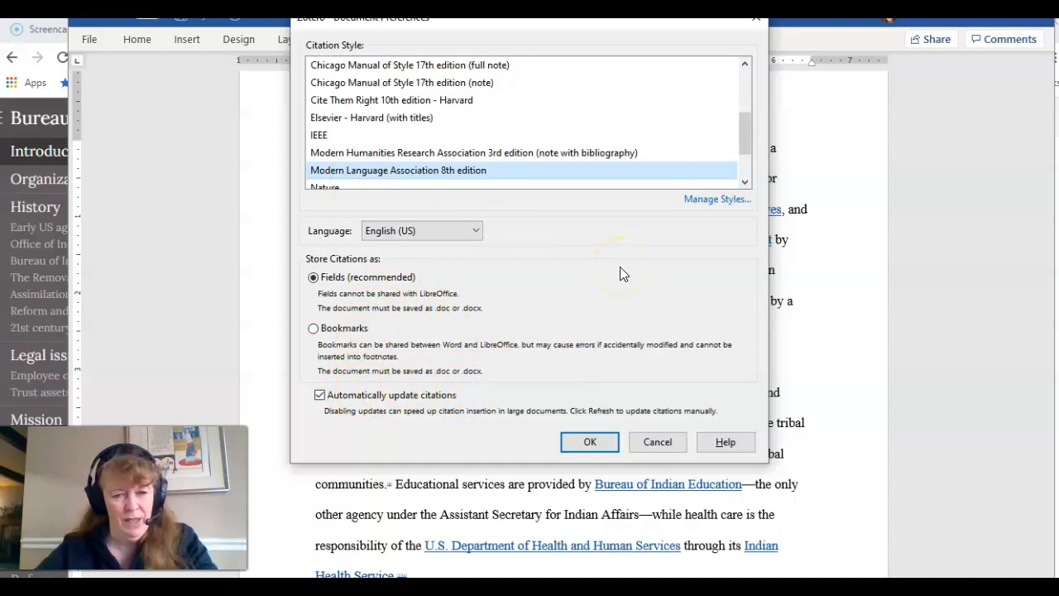
click(591, 442)
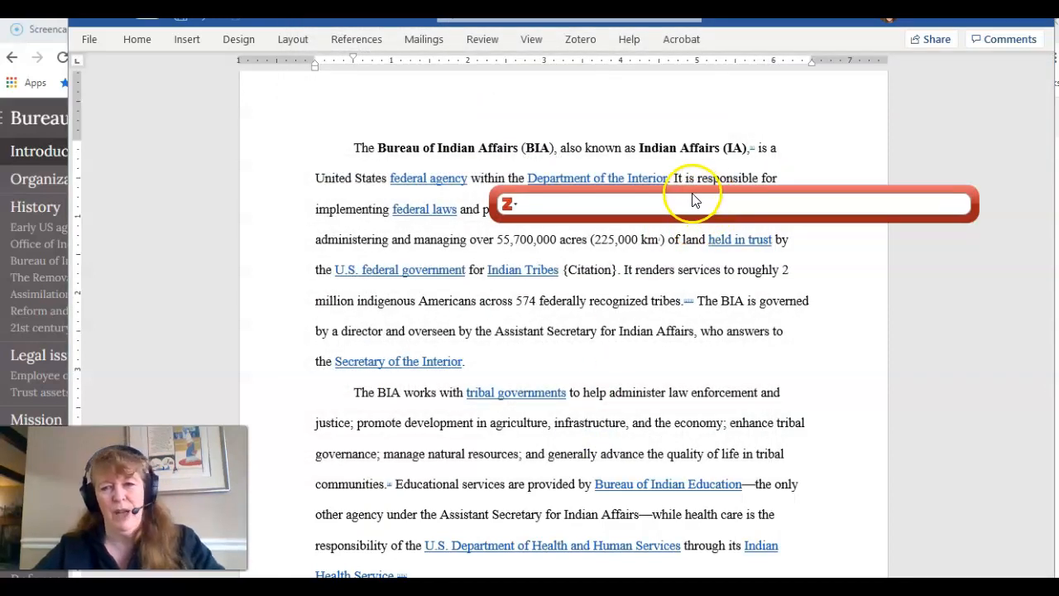
- Search the citation sources for "bureau of Indian Affairs" and add the 2012 Greenwood book Bureau of Indian Affairs, the entry without a slash in its title
drag(694, 200, 507, 208)
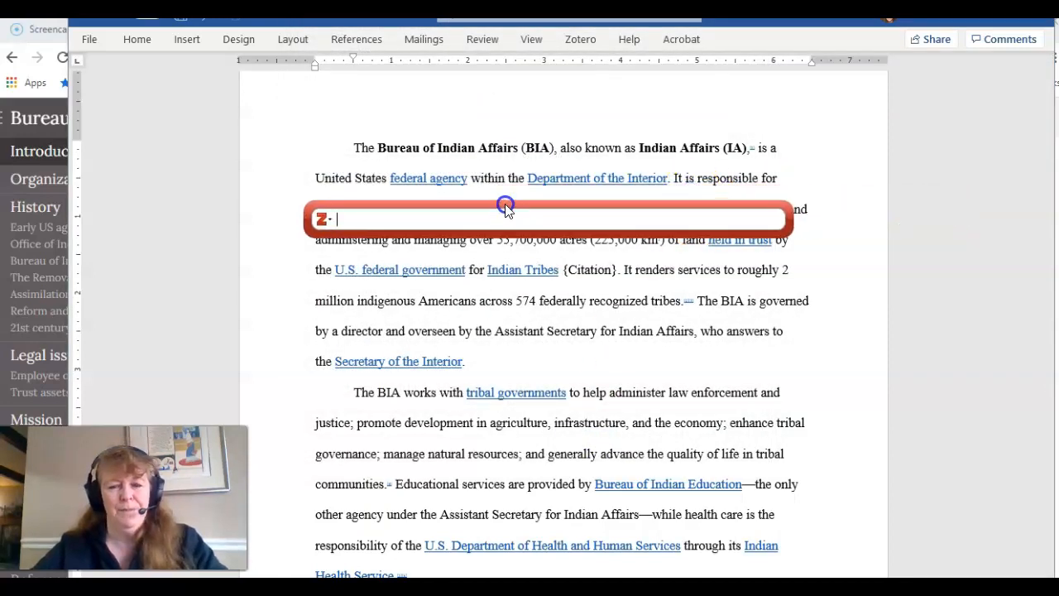
click(474, 220)
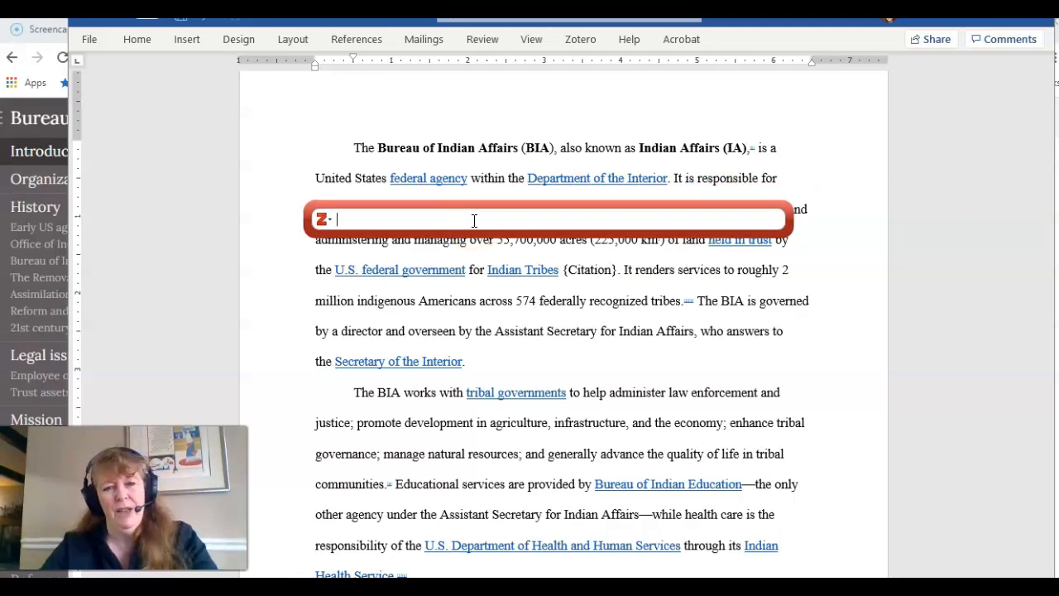
text(bur)
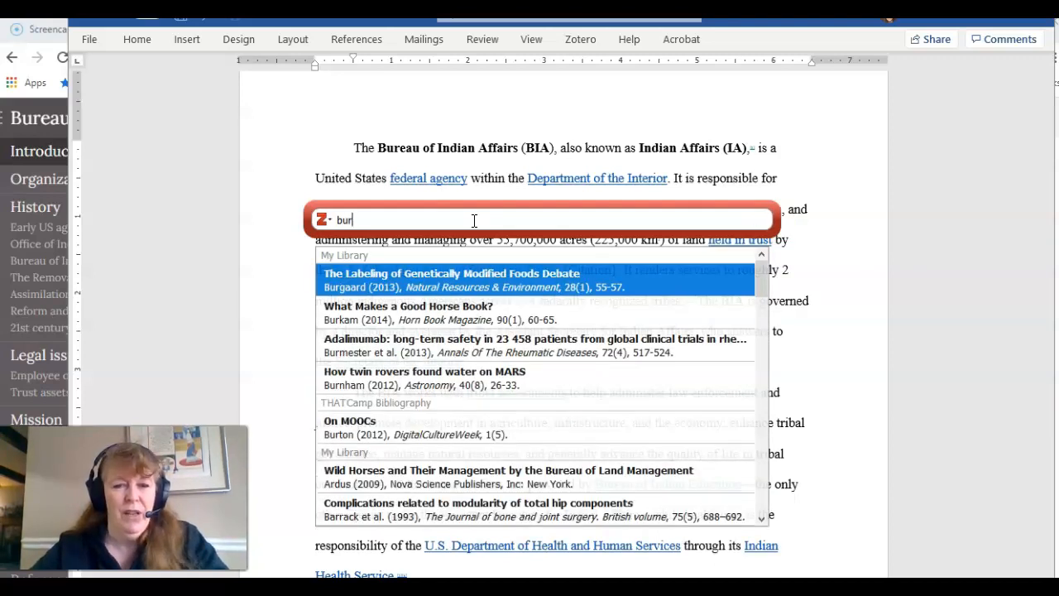
text(eau)
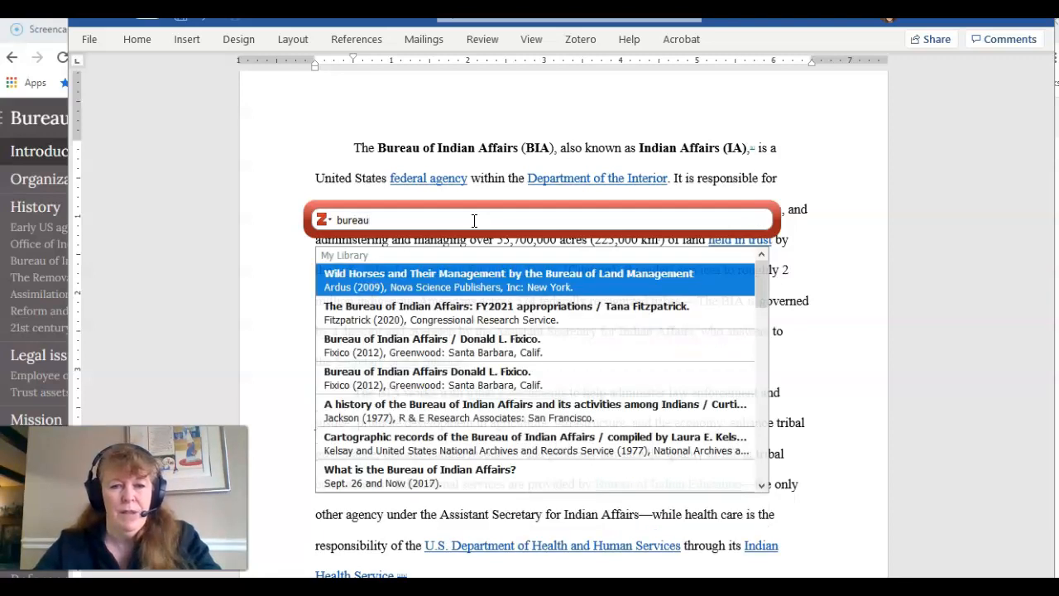
text( of Indian Affairs)
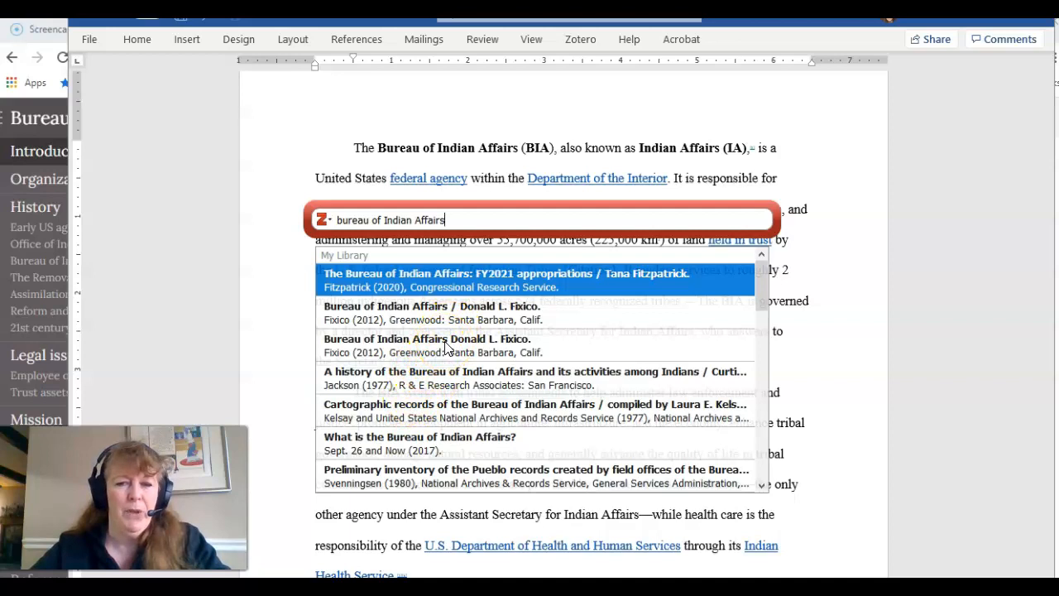
click(445, 348)
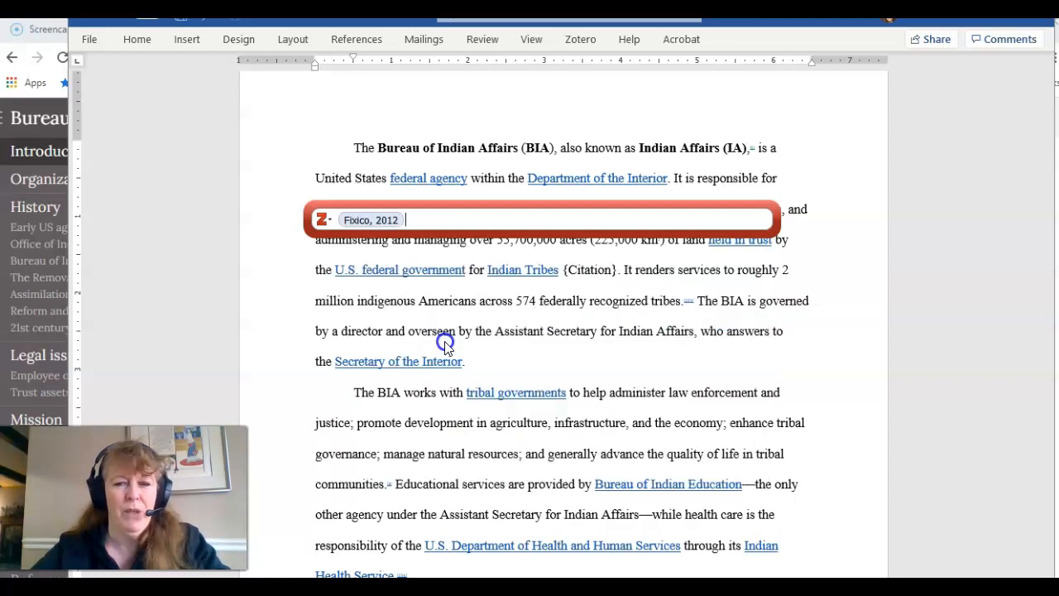
- Set the citation's page to 34 and insert it into the text after "Indian Tribes"
click(375, 219)
click(440, 288)
text(34)
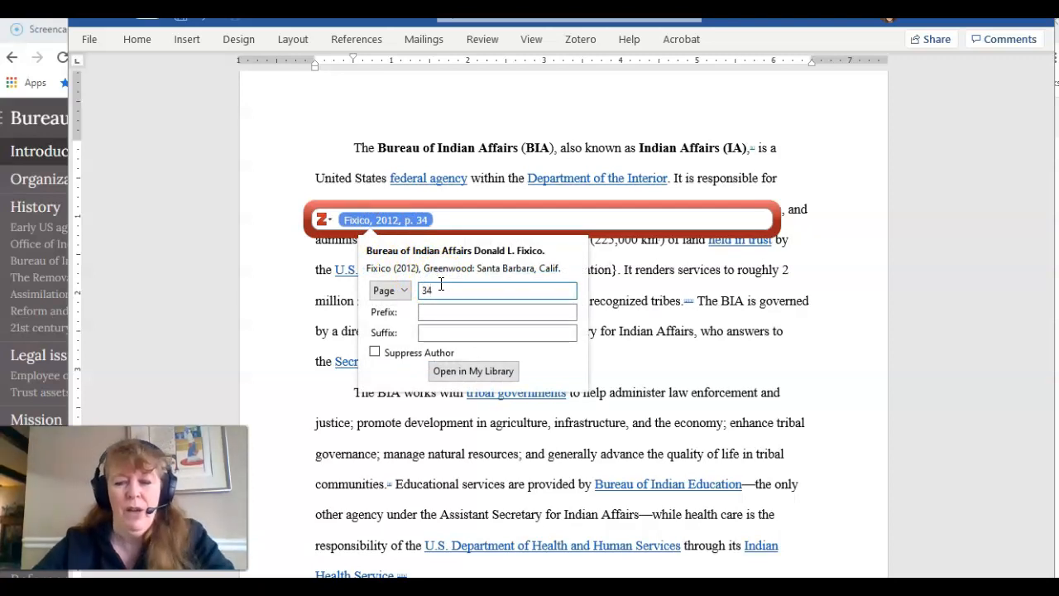
key(Return)
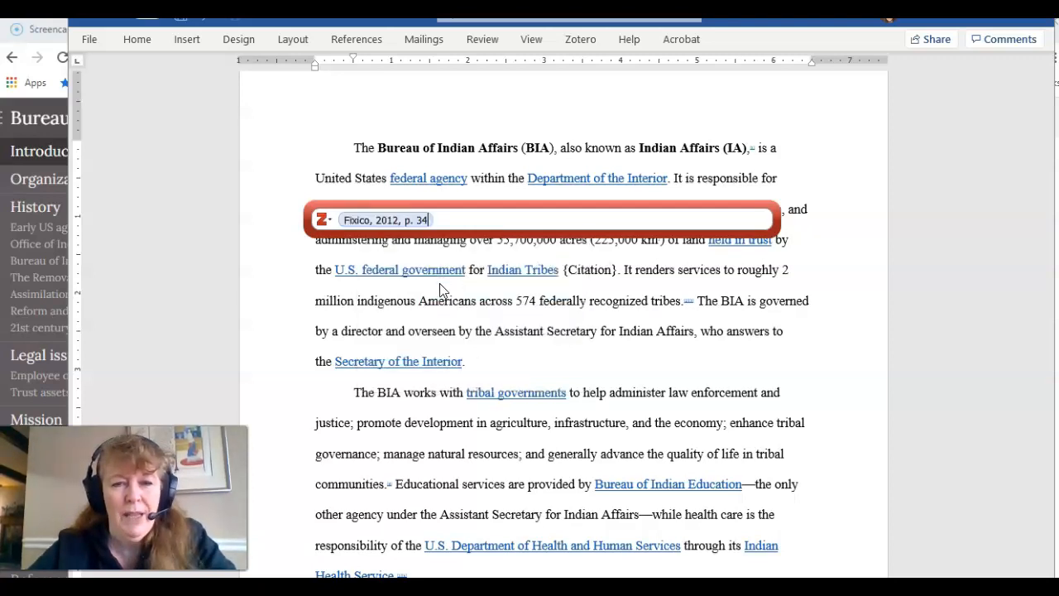
key(Return)
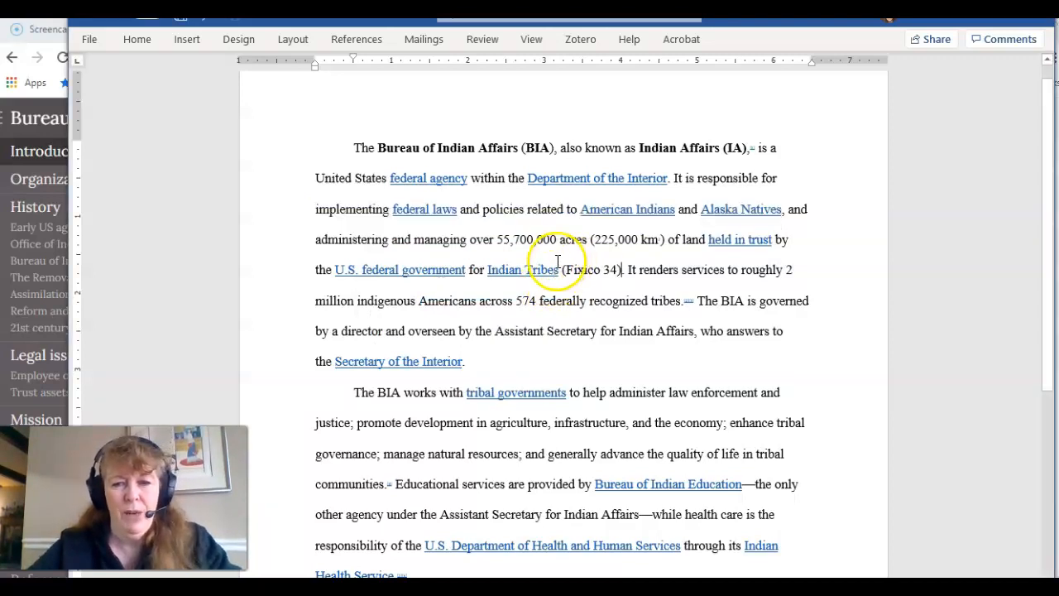
click(598, 277)
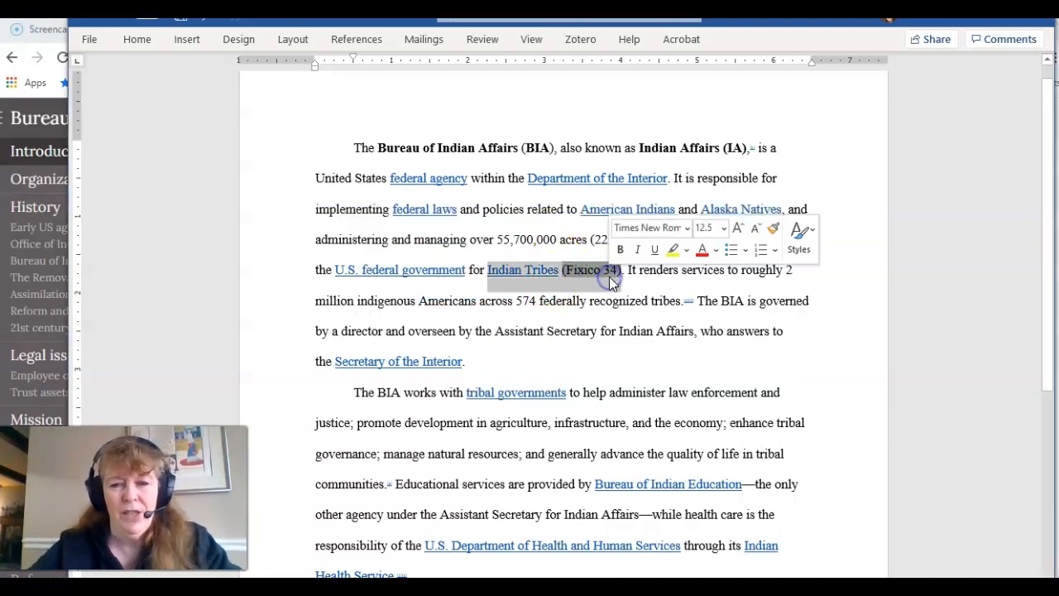
click(642, 287)
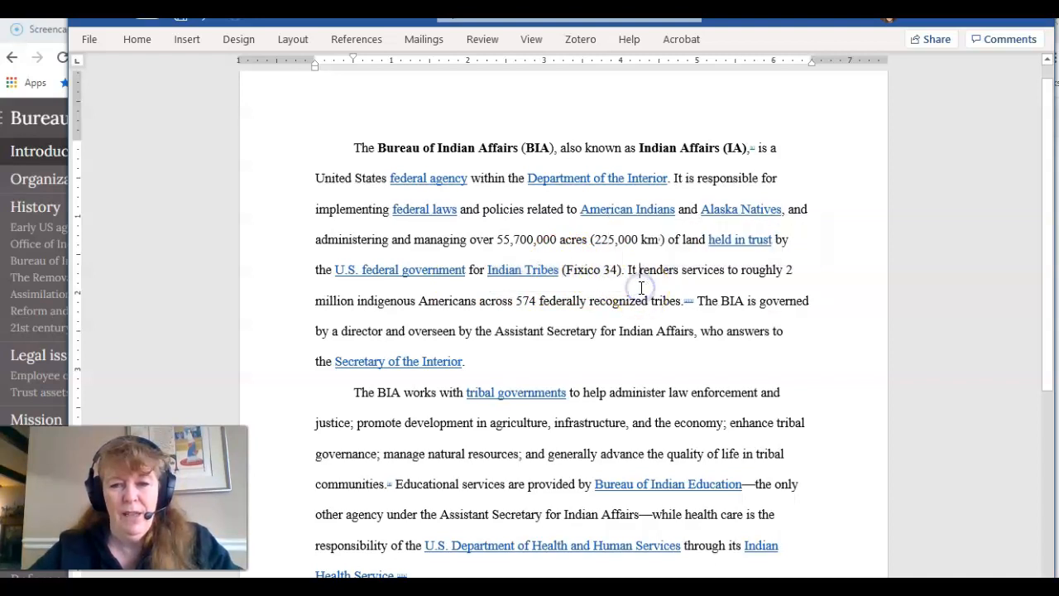
- Start a Zotero citation after "Secretary of the Interior", search "bureau", and add "A history of the Bureau of Indian Affairs and its activities among Indians"
scroll(642, 288, down, 1)
scroll(641, 288, down, 2)
click(656, 254)
click(561, 241)
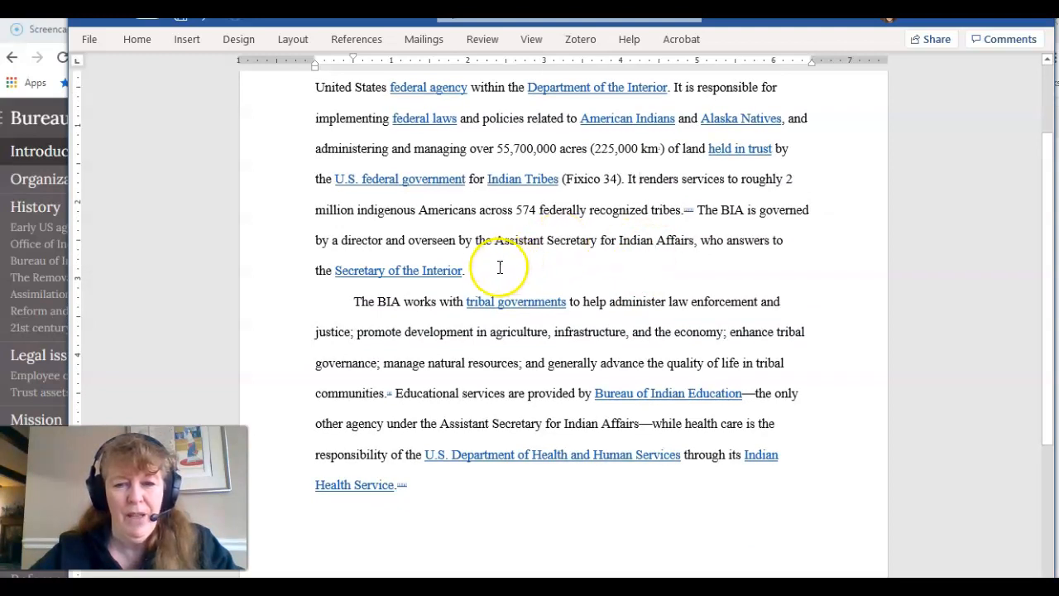
click(462, 272)
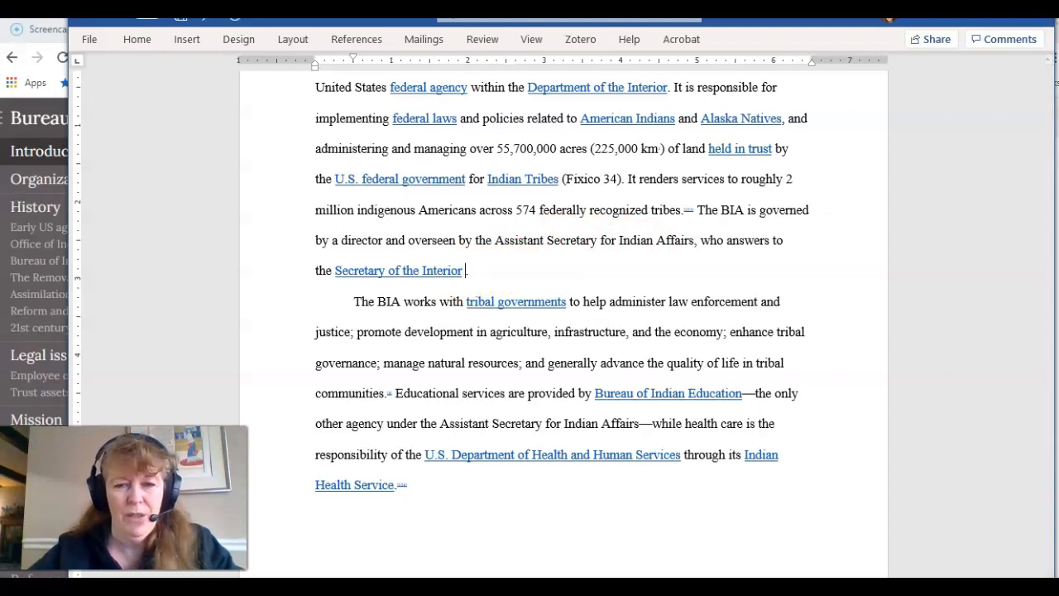
click(581, 41)
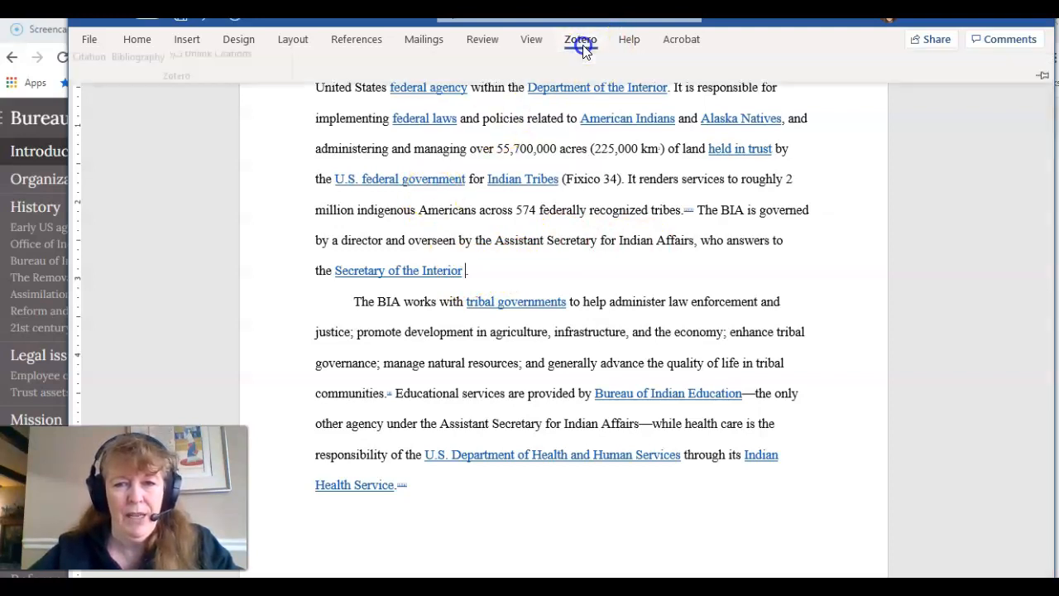
click(96, 79)
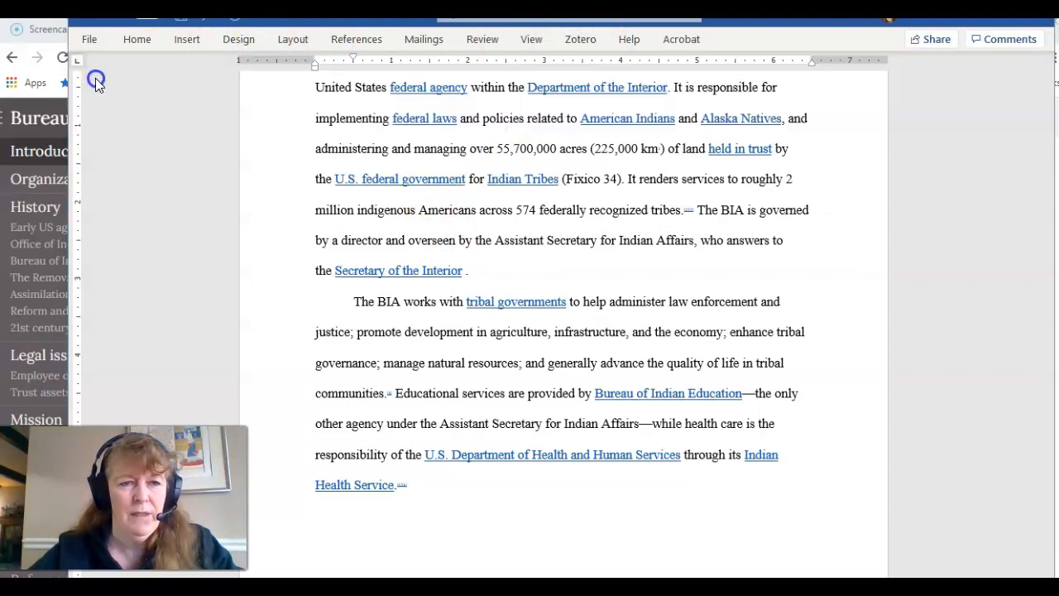
text(bur)
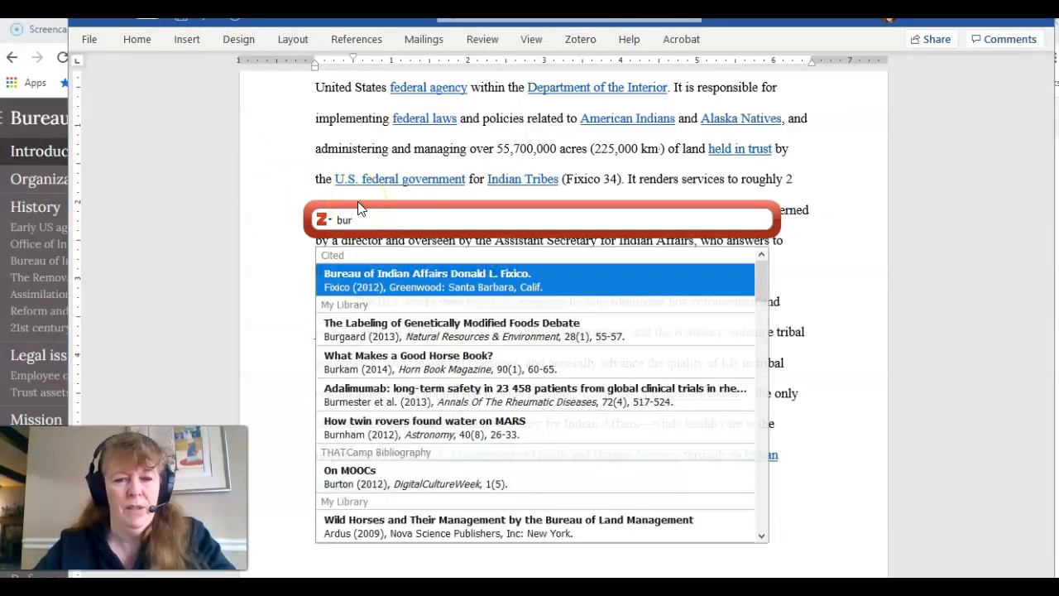
text(ea)
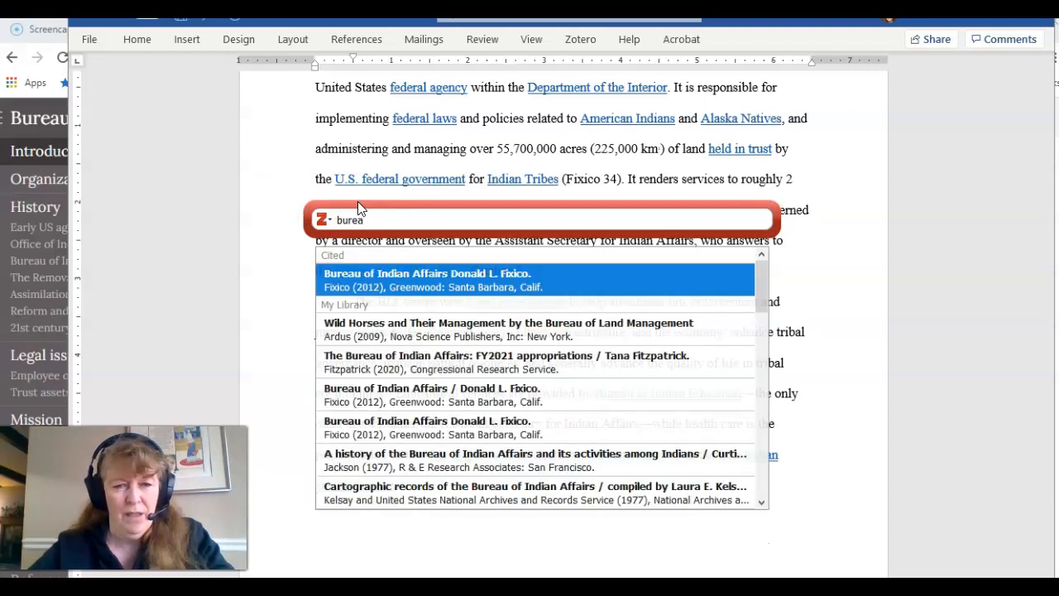
text(u)
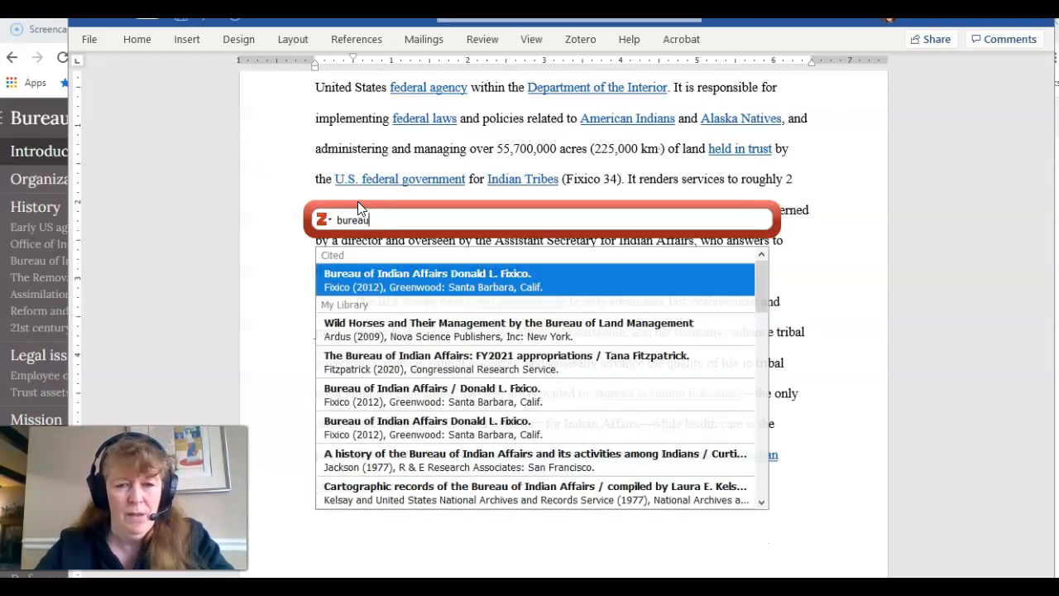
click(360, 265)
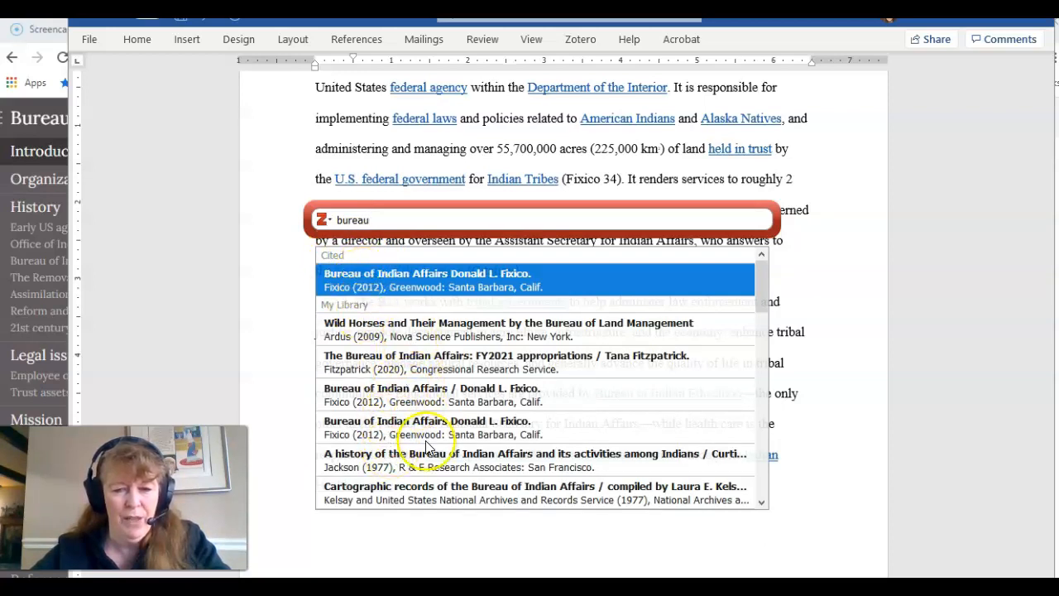
scroll(426, 447, down, 4)
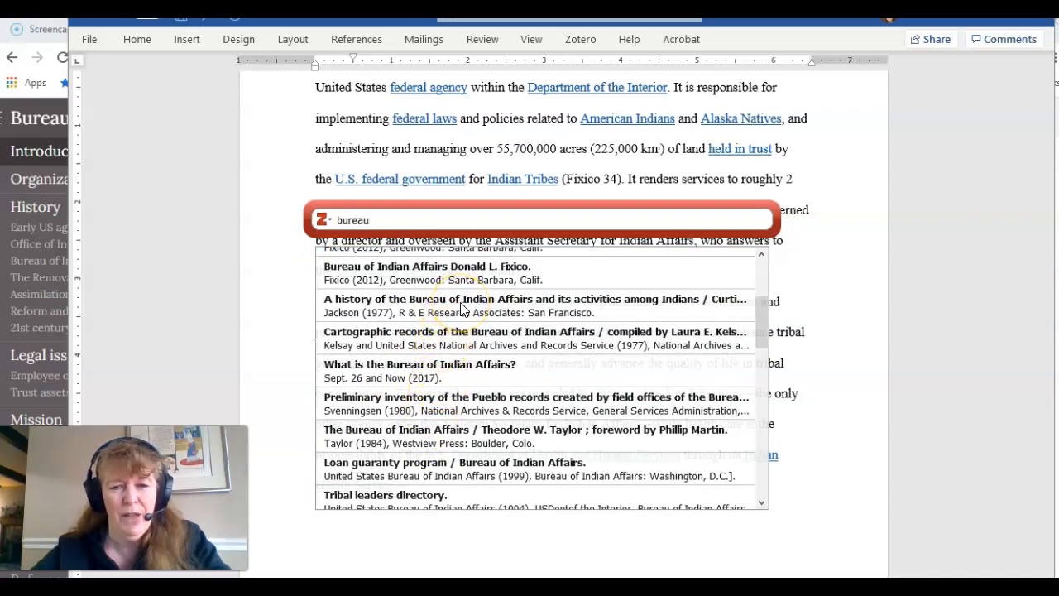
click(461, 306)
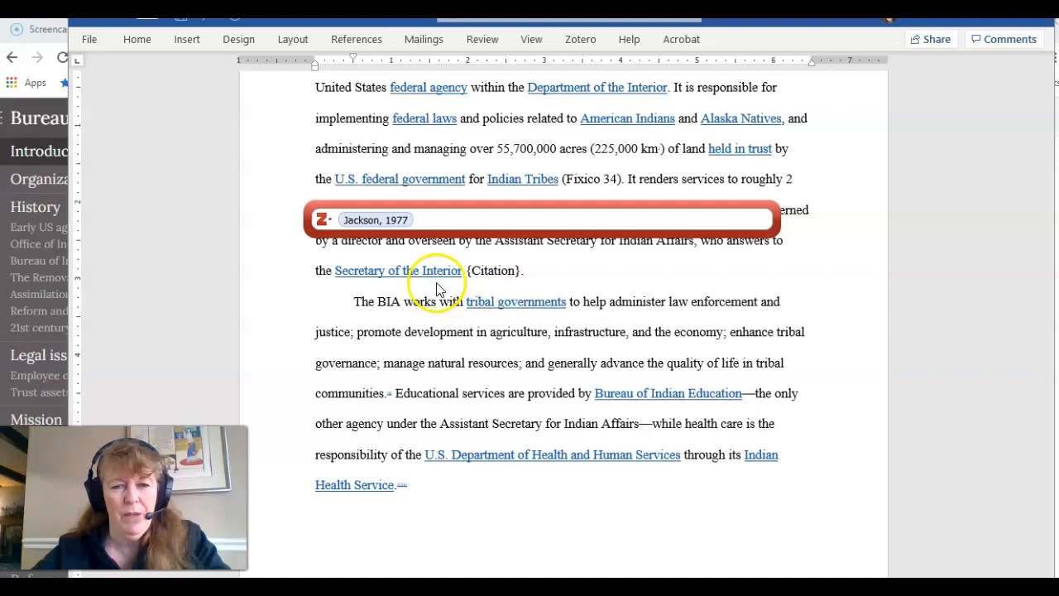
- Set the second citation's page to 3 and insert it at the end of the first paragraph
click(380, 222)
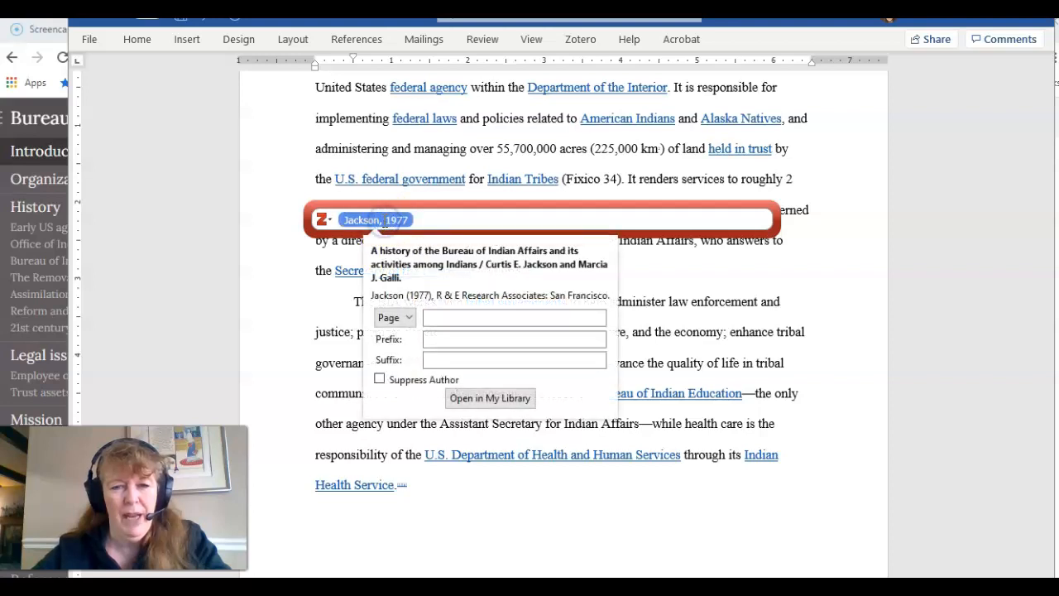
click(450, 315)
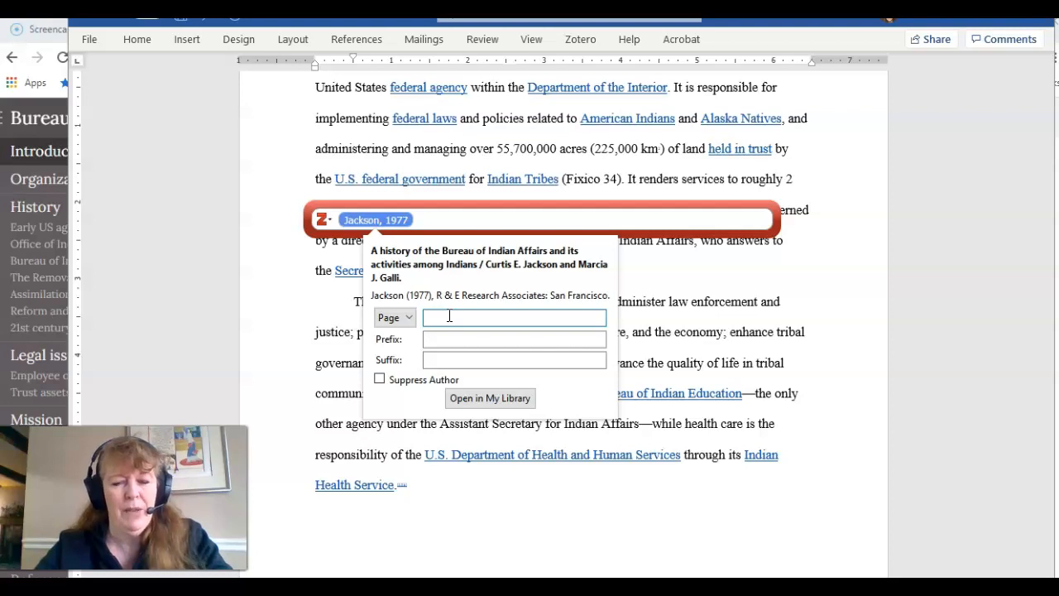
text(3)
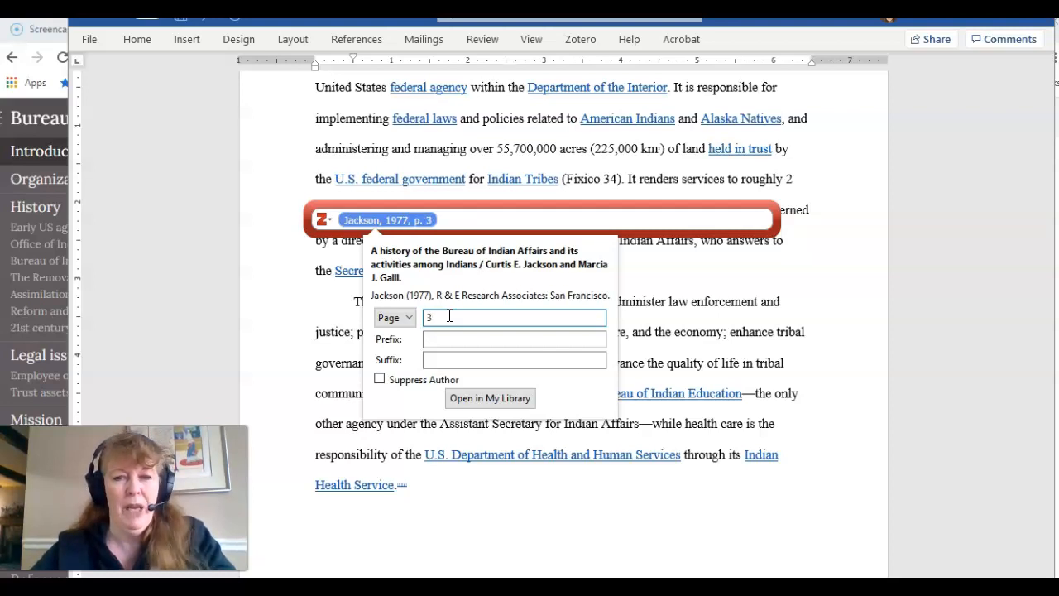
key(Return)
key(Return)
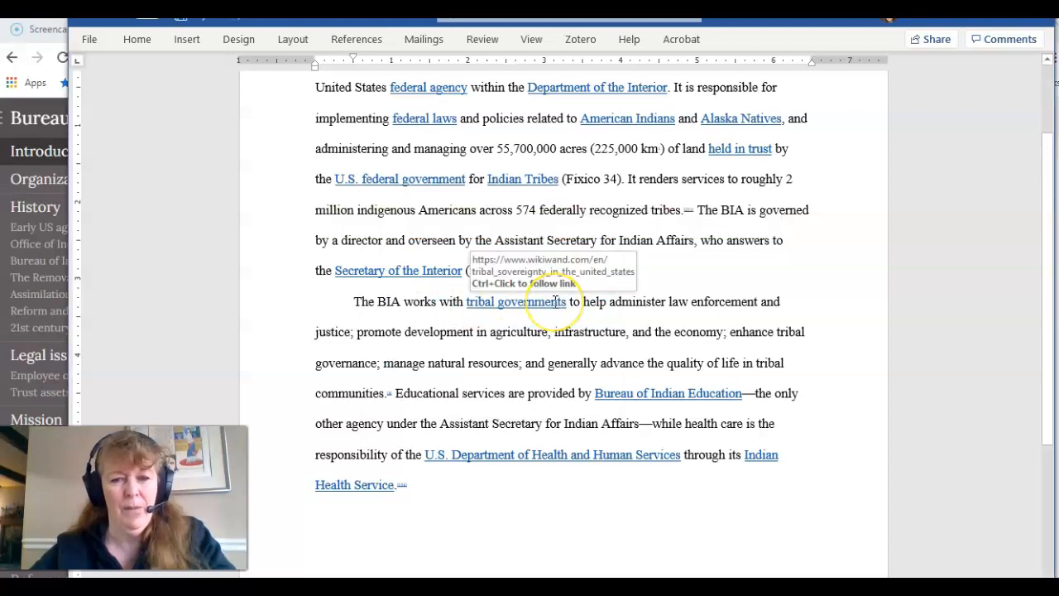
- Insert a page break on the empty line below the document's last paragraph
scroll(542, 298, down, 3)
scroll(442, 333, down, 1)
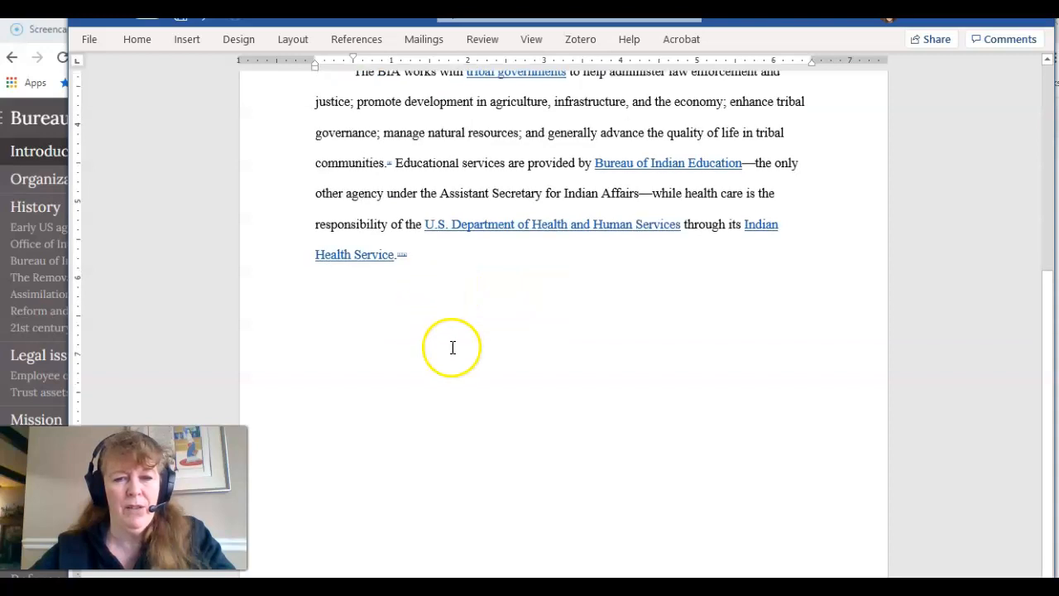
scroll(452, 347, up, 2)
click(433, 341)
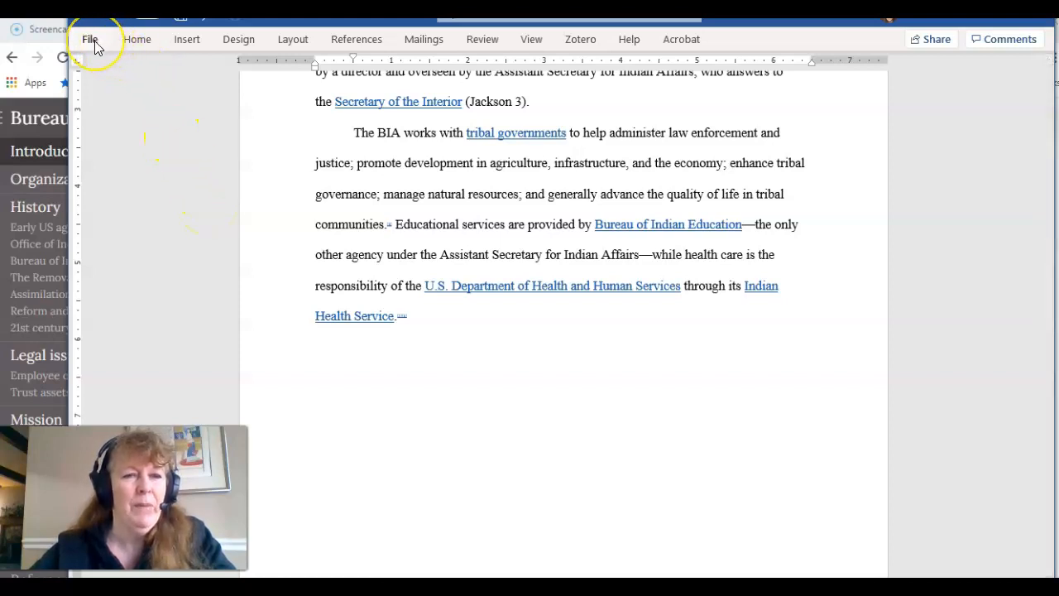
click(180, 42)
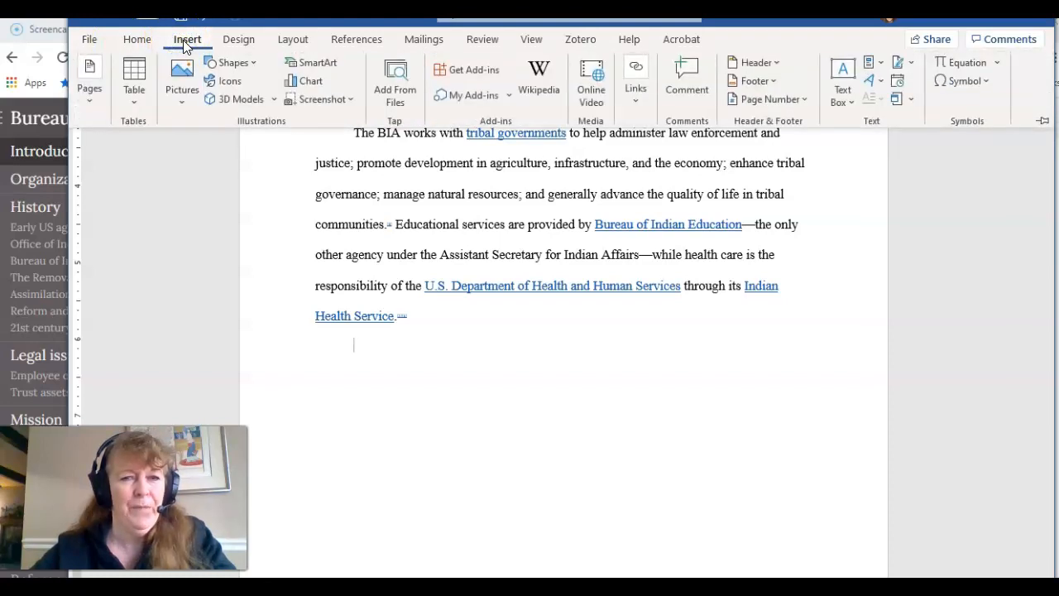
click(91, 78)
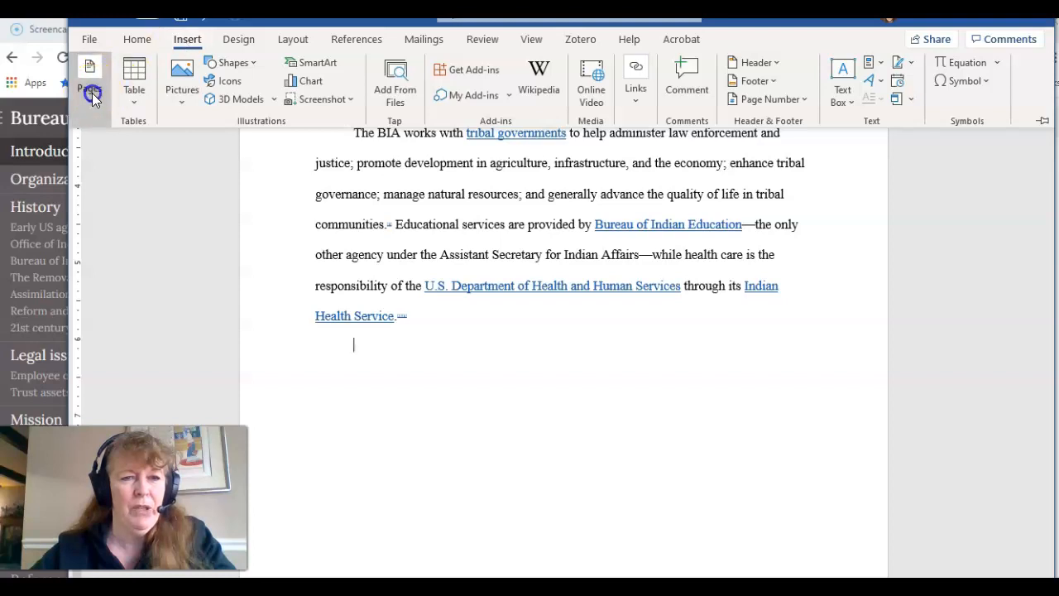
click(165, 145)
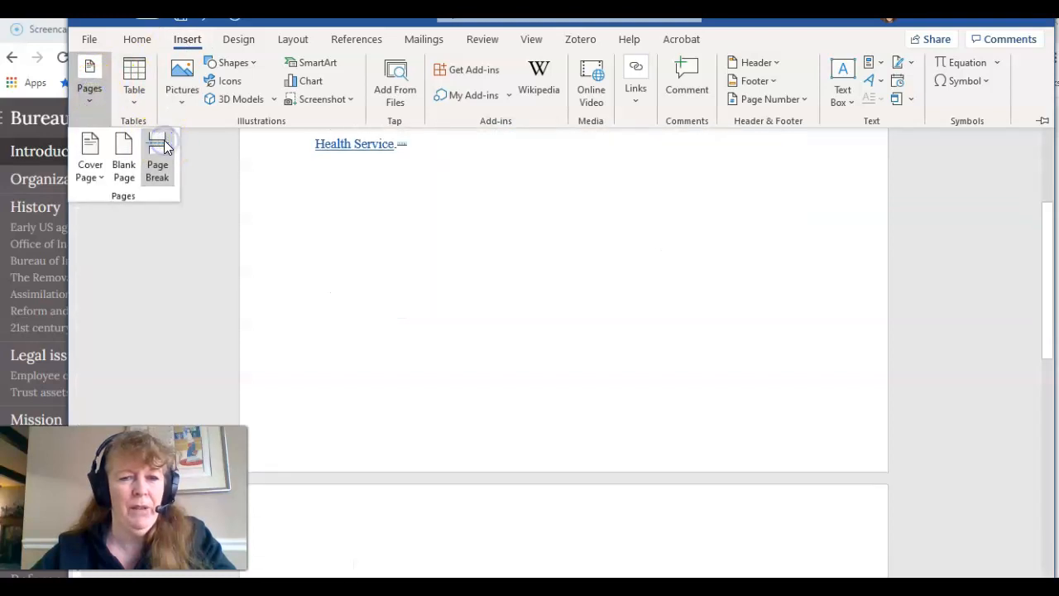
- Add the heading "Works Cited" at the start of the new page and insert the Zotero bibliography on the line below it
scroll(319, 263, down, 1)
scroll(319, 262, down, 2)
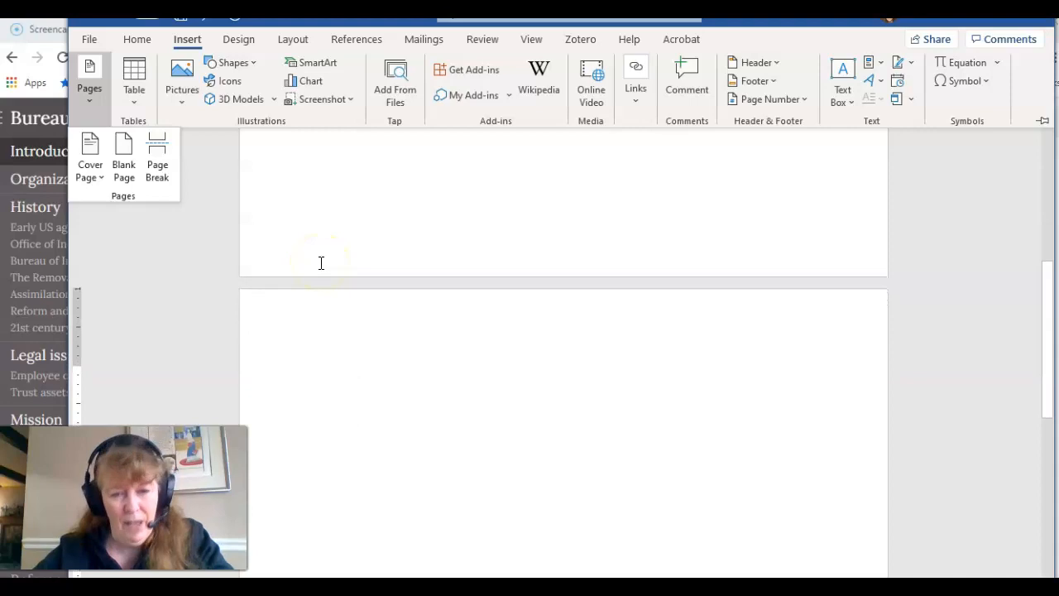
click(376, 362)
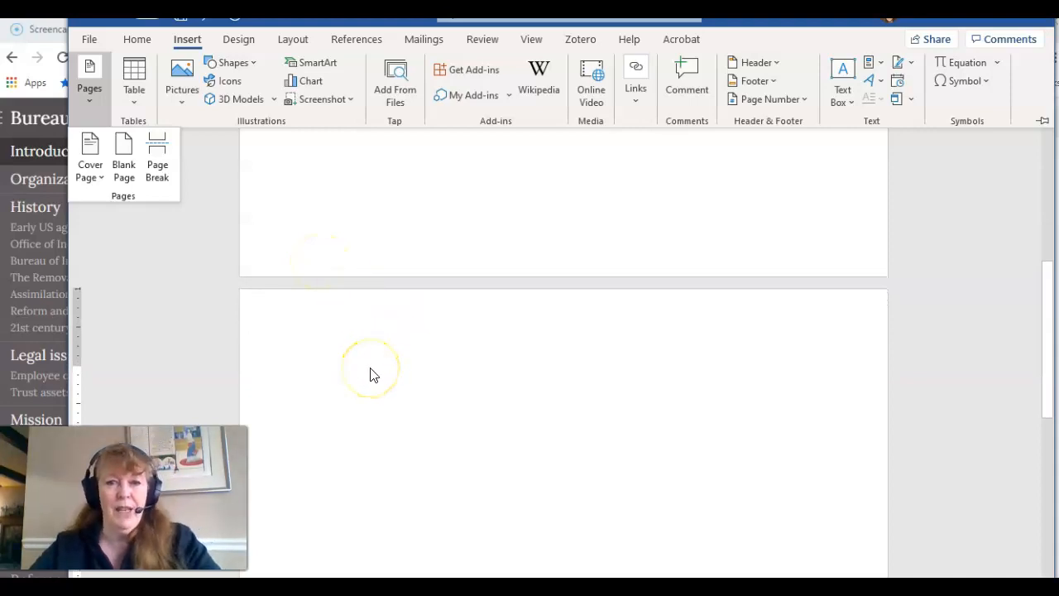
scroll(373, 366, down, 1)
scroll(370, 367, down, 1)
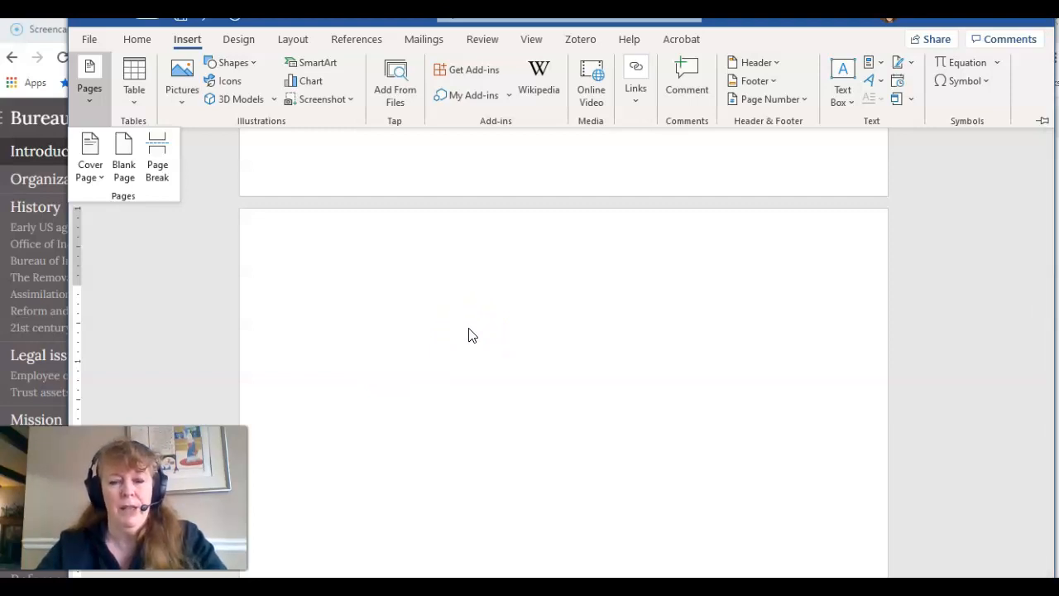
click(409, 295)
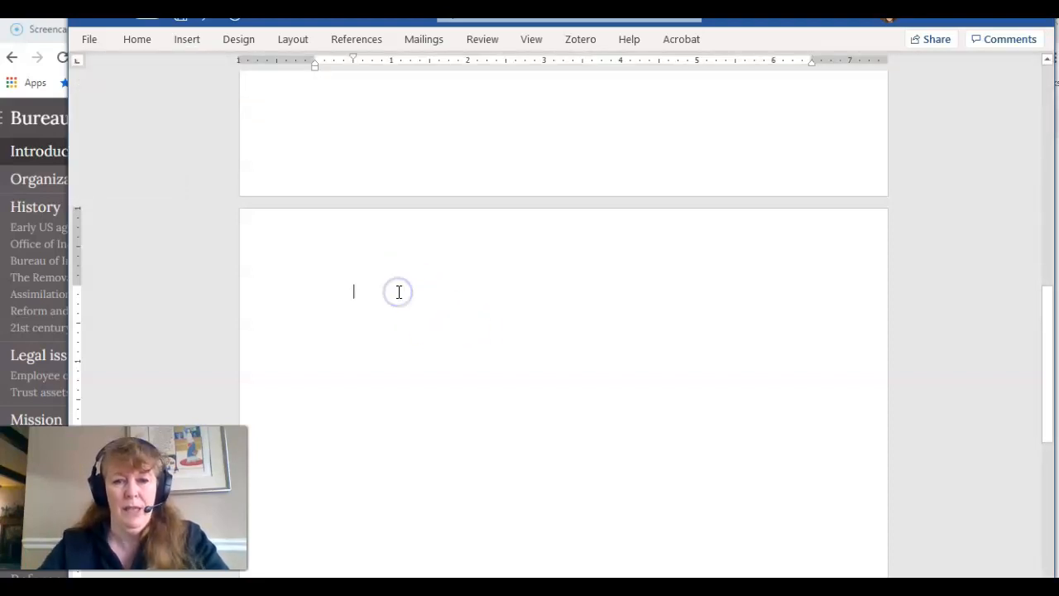
text(Works Cite)
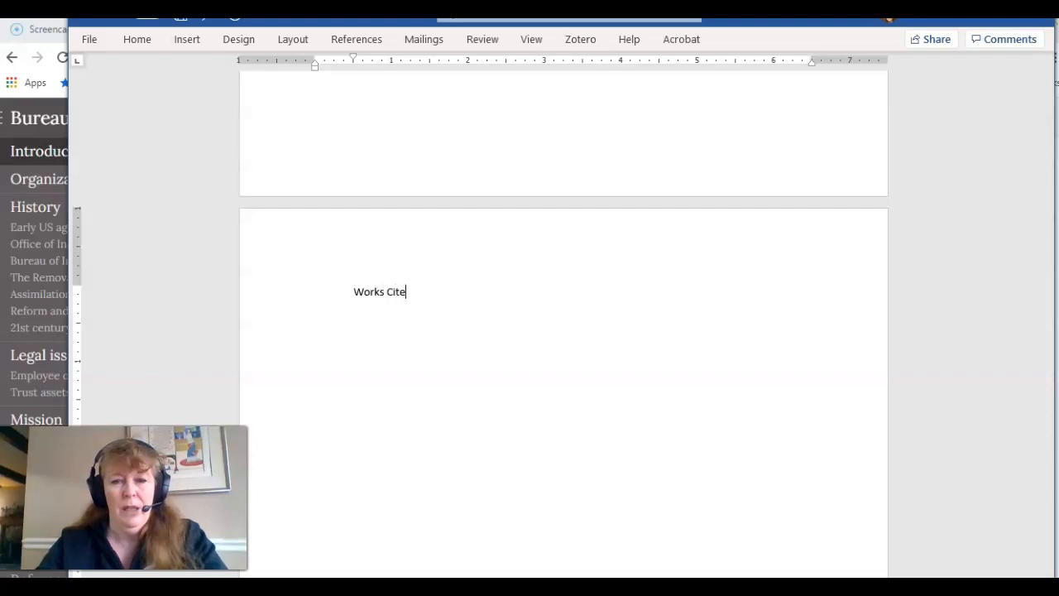
text(d)
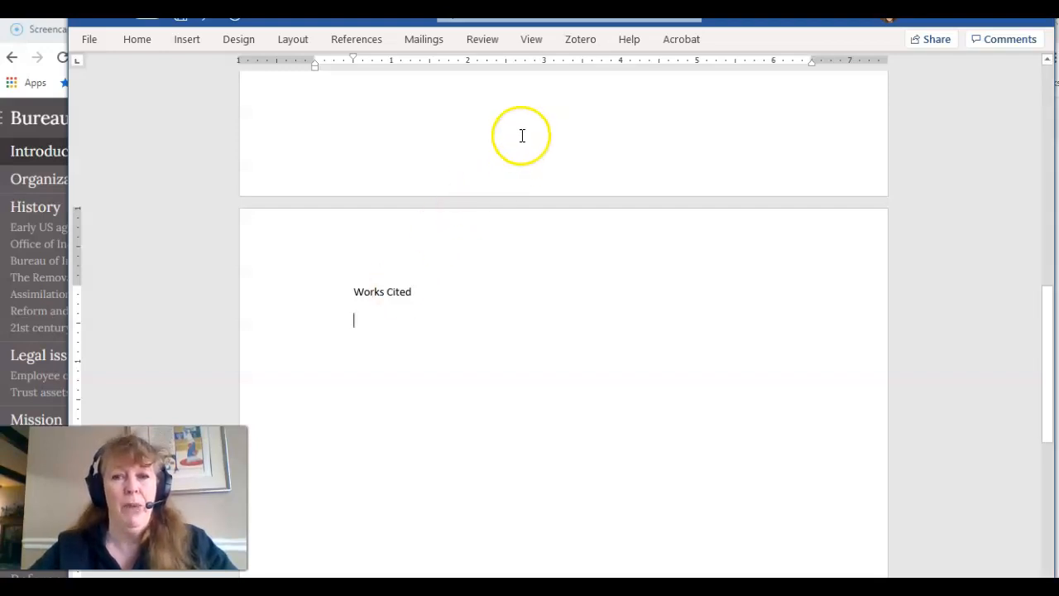
click(580, 42)
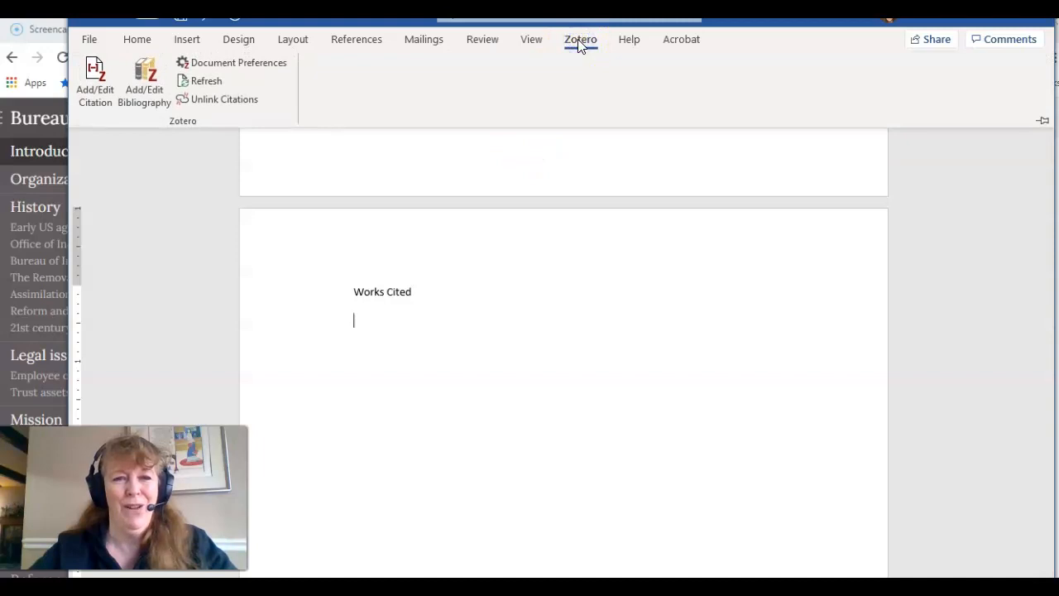
click(159, 88)
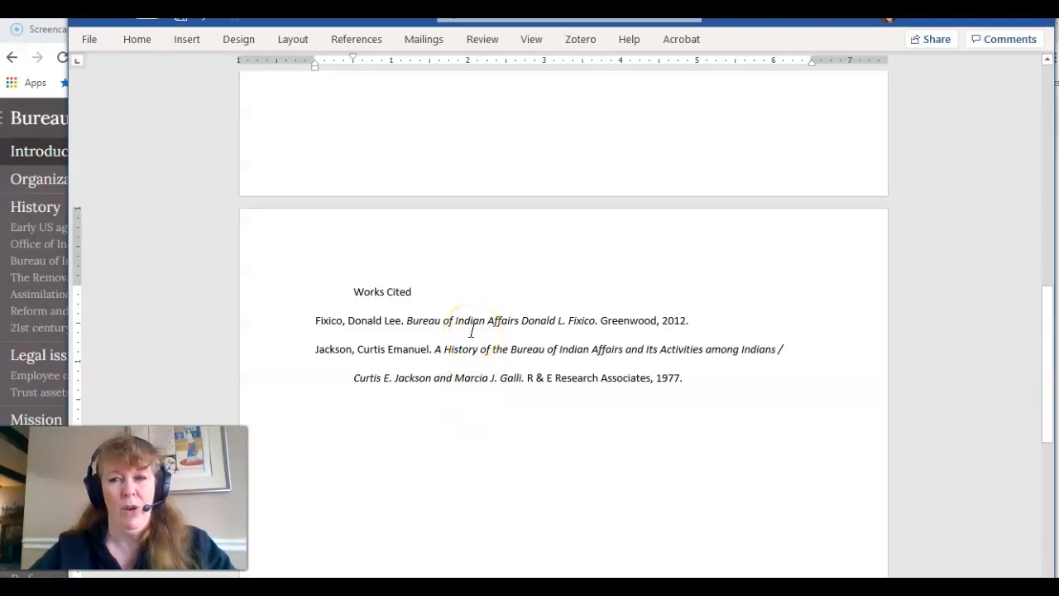
- Remove the first-line indent from the "Works Cited" heading and center it
drag(354, 285, 398, 287)
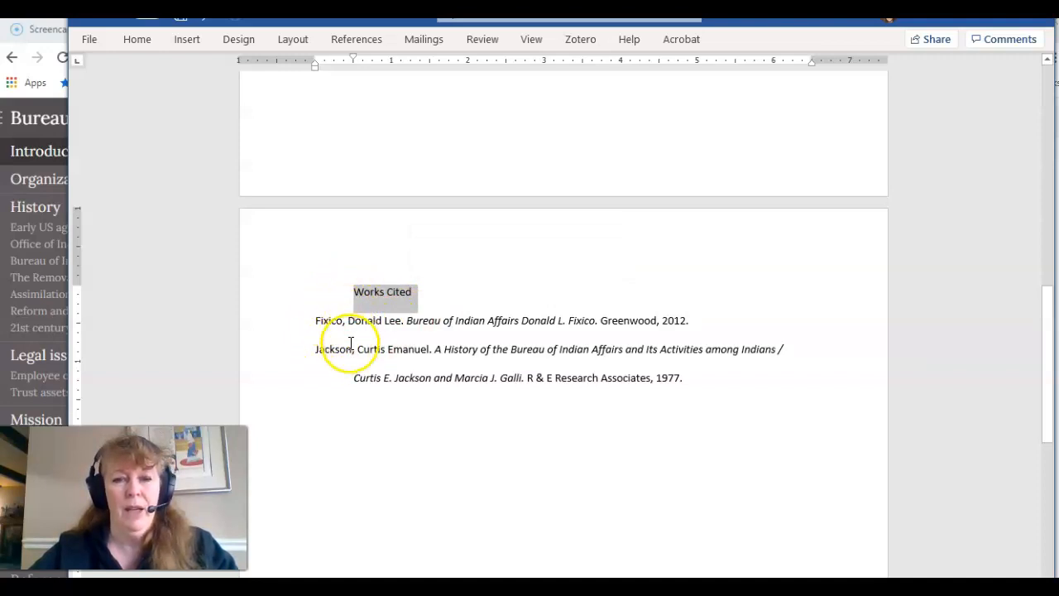
click(354, 293)
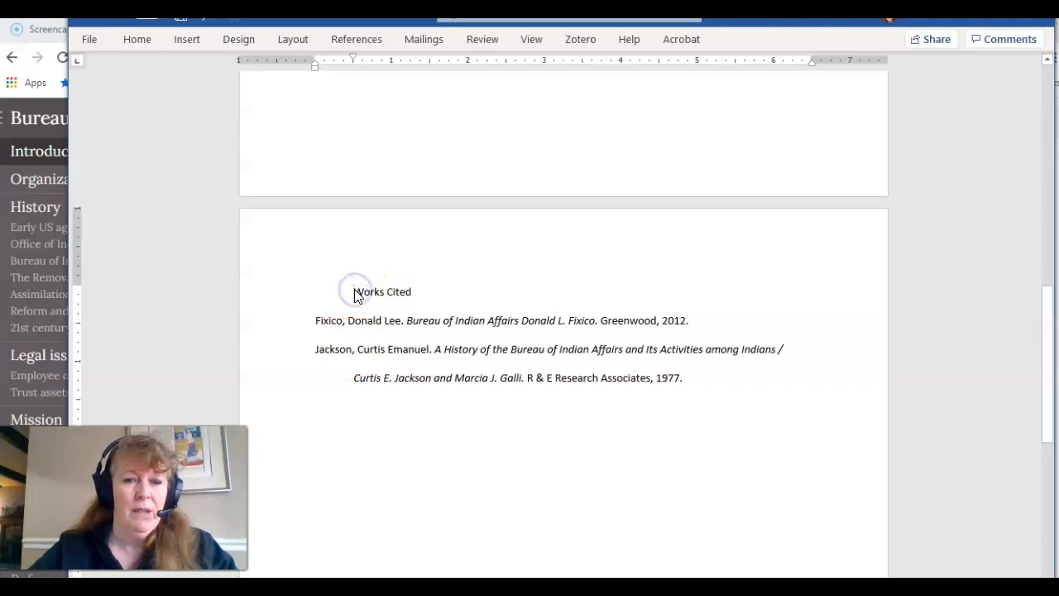
key(BackSpace)
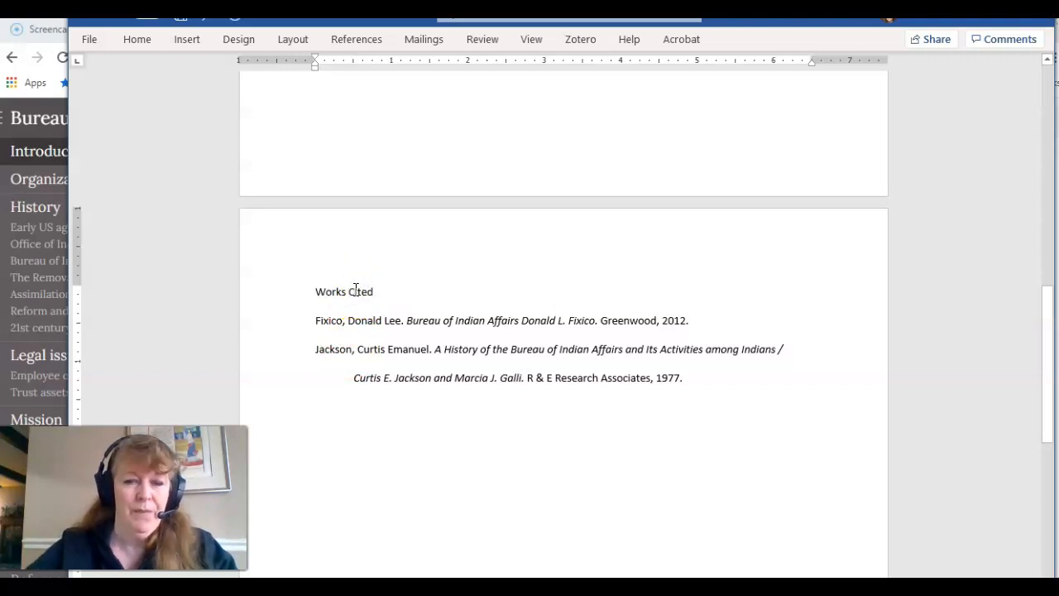
drag(317, 293, 374, 293)
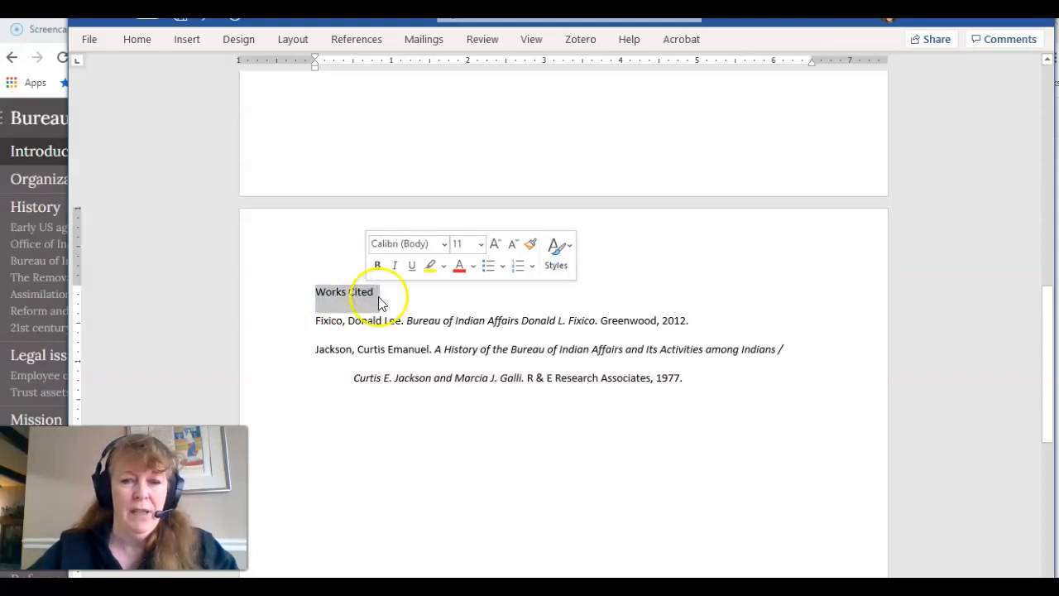
click(142, 41)
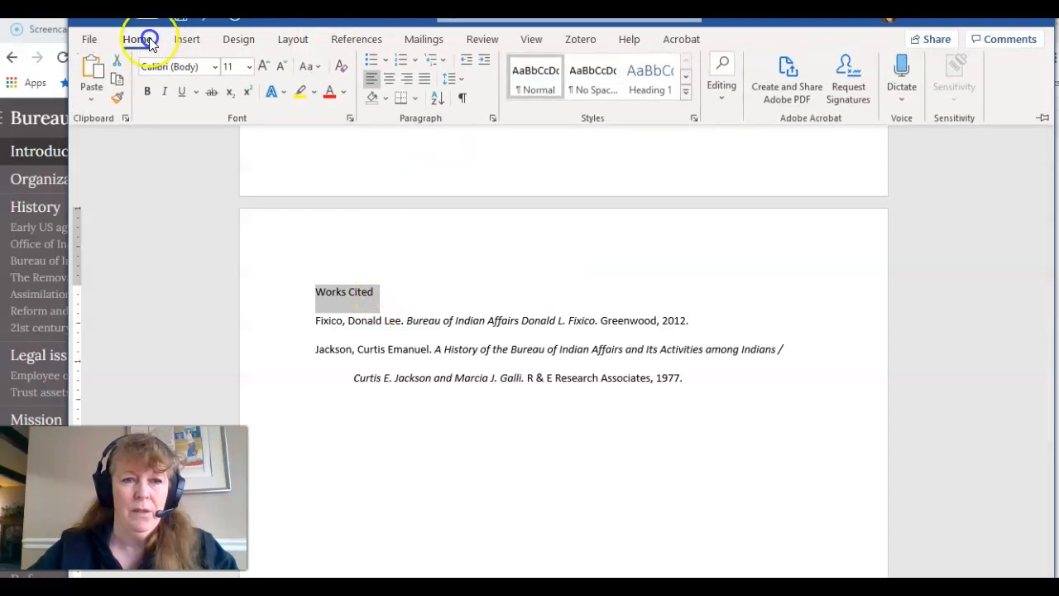
click(389, 83)
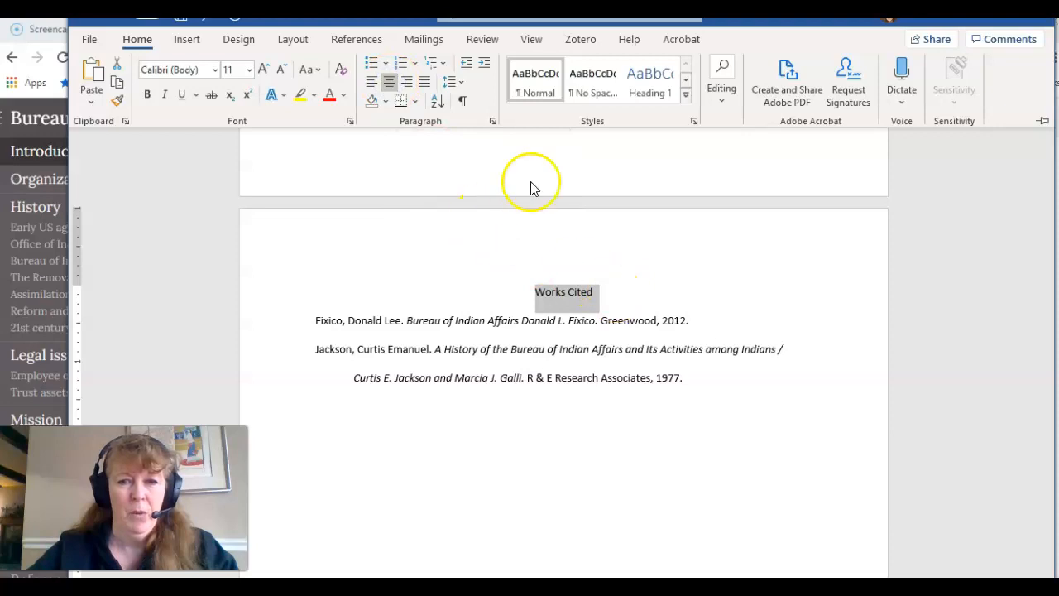
- Apply the Heading 2 style to the "Works Cited" heading and center it again
click(694, 121)
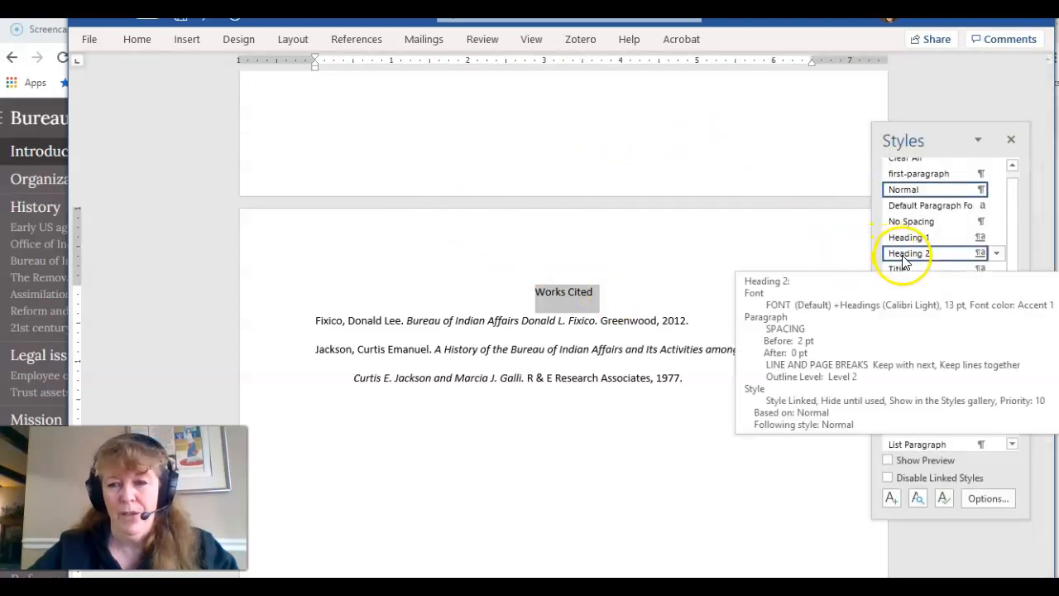
click(904, 257)
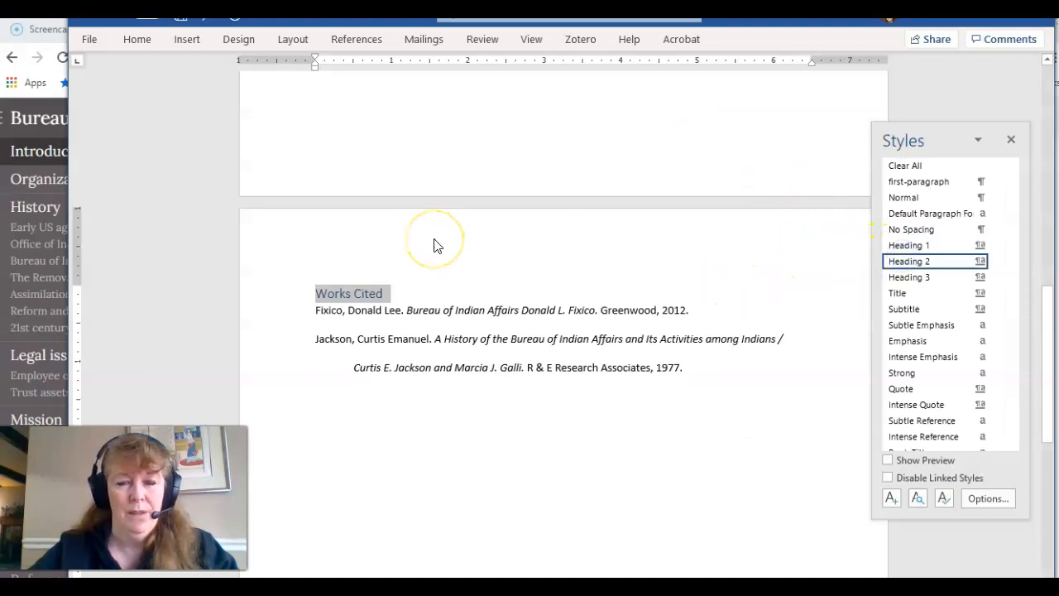
click(400, 194)
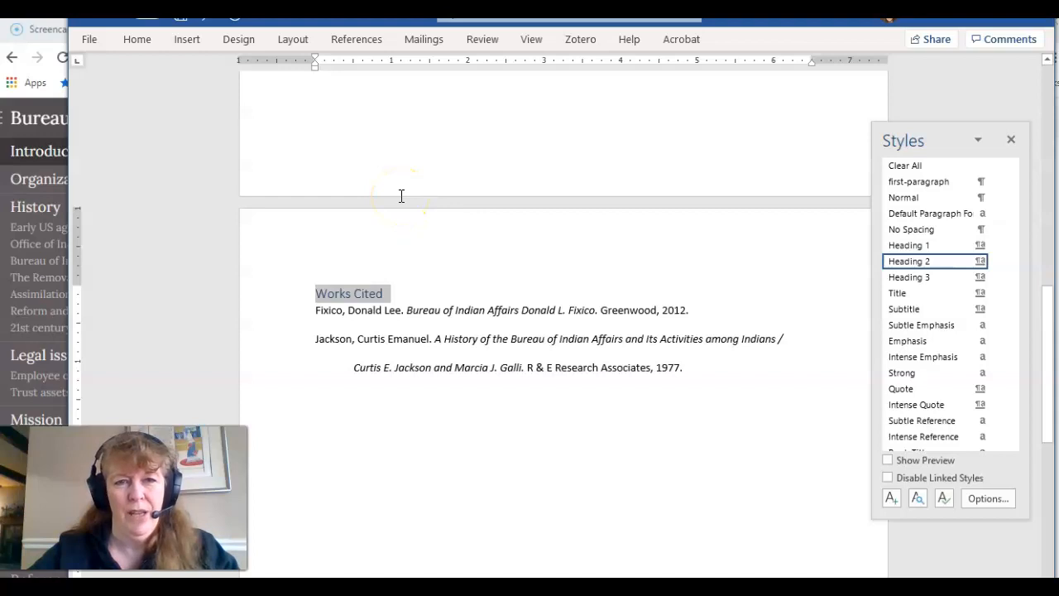
click(284, 151)
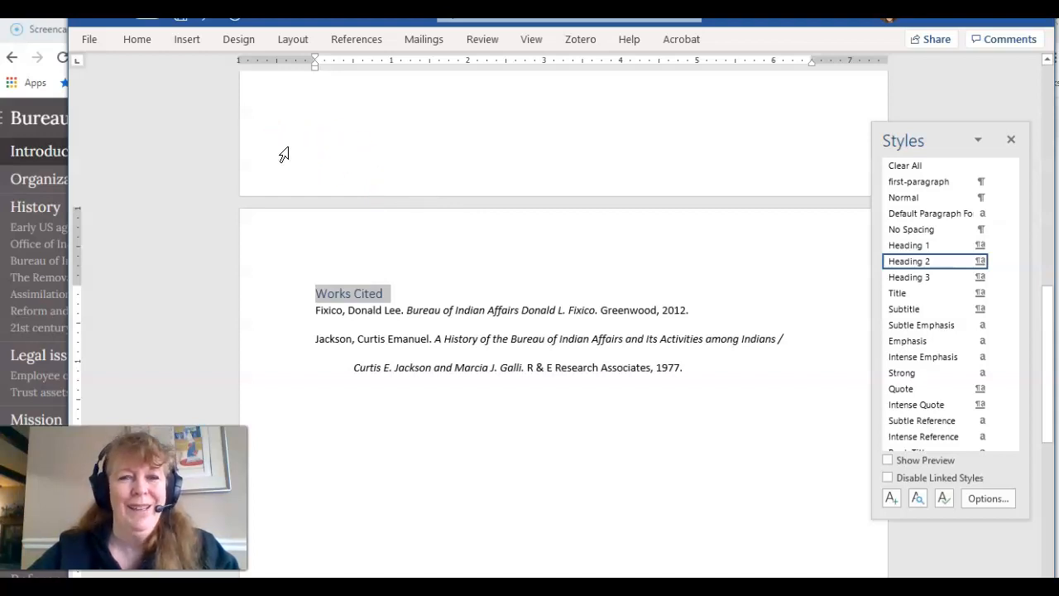
click(137, 41)
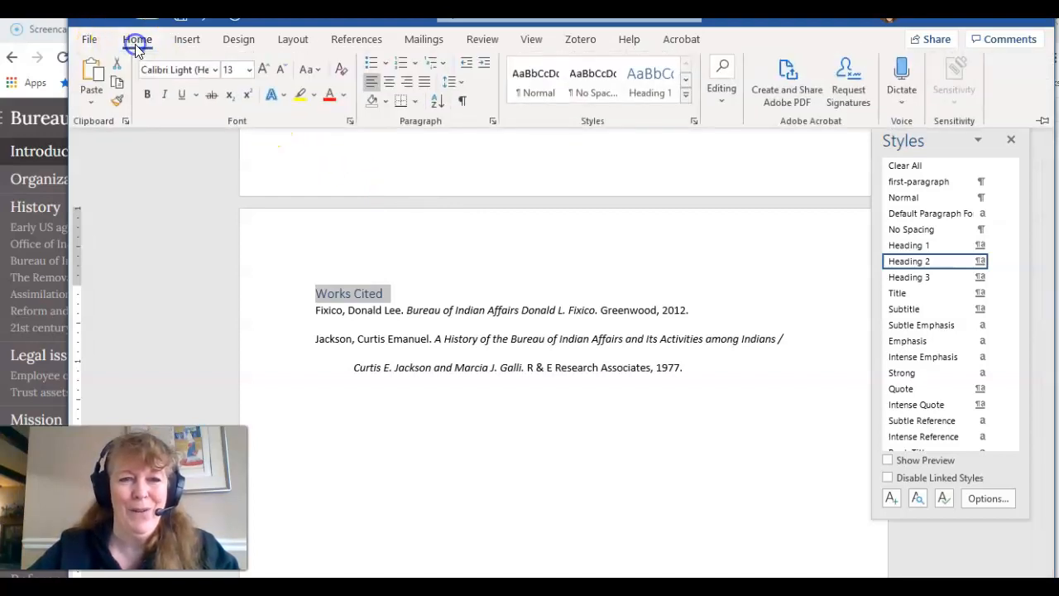
click(389, 82)
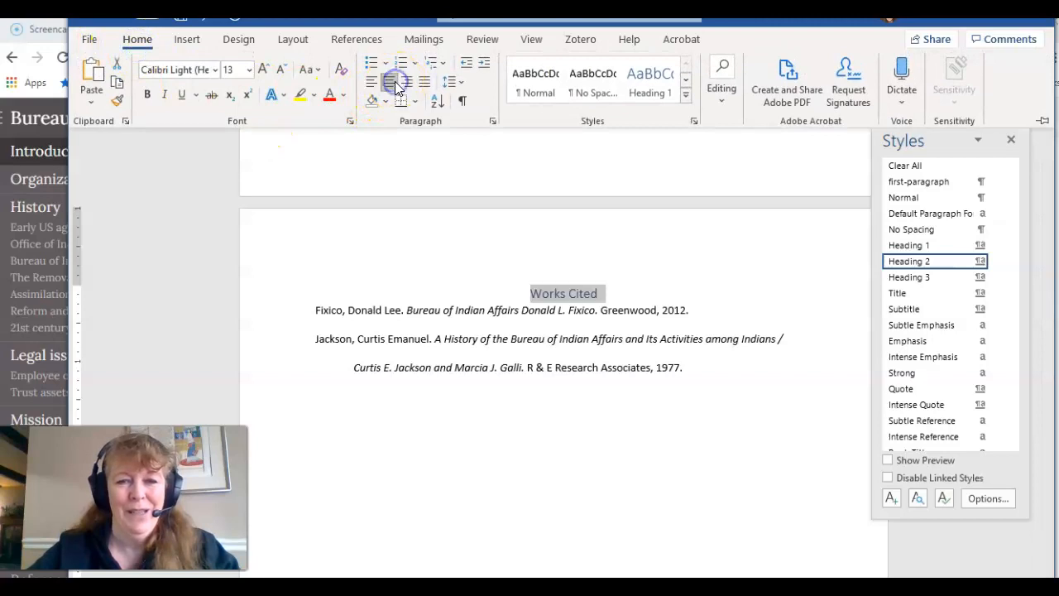
- Format the "Works Cited" heading as bold, 18 pt, with the Automatic font color
click(145, 95)
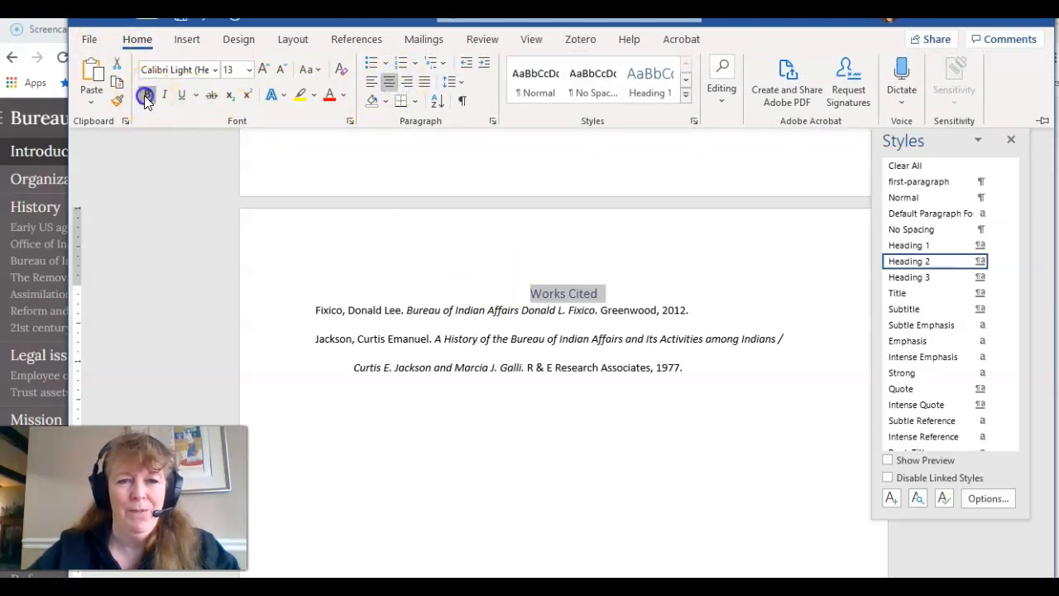
click(248, 69)
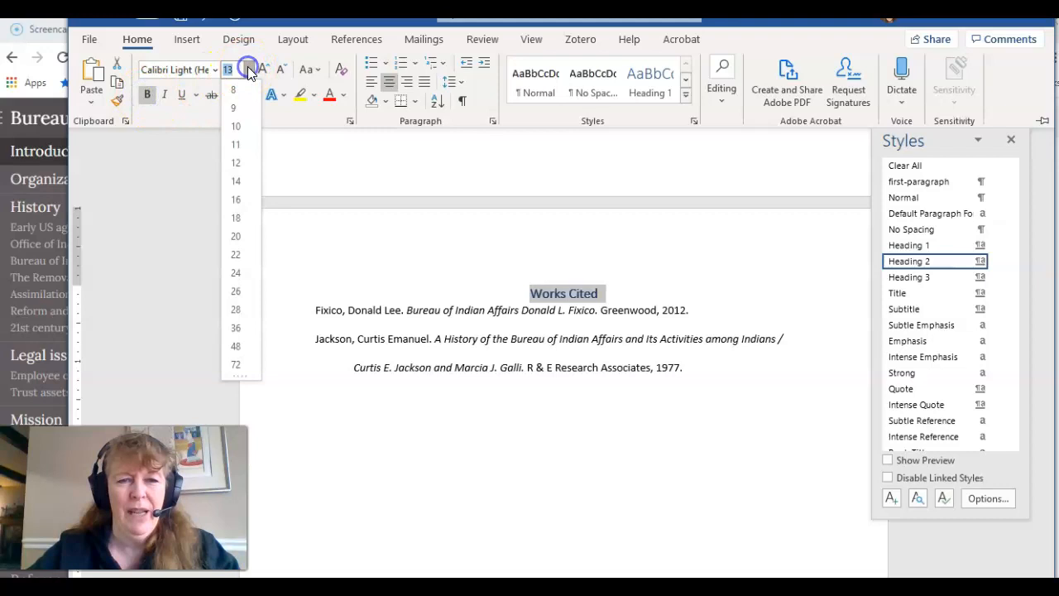
click(243, 217)
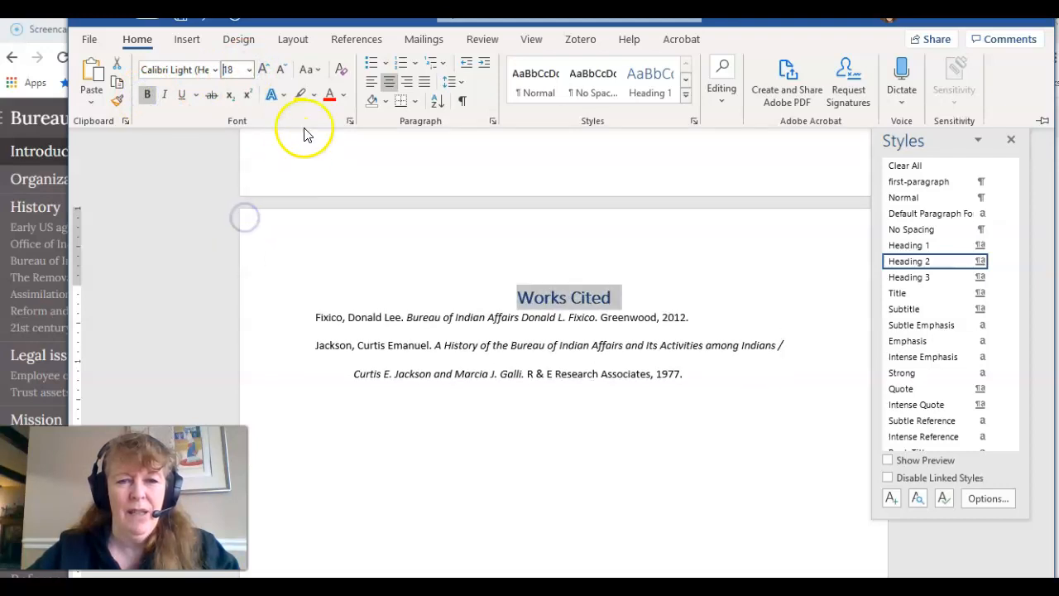
click(331, 99)
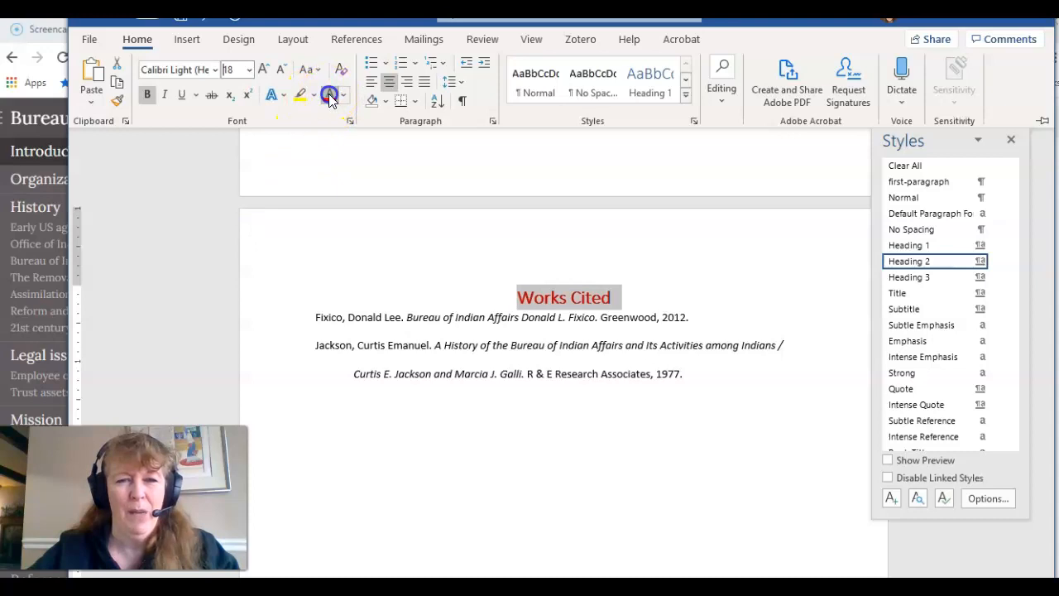
click(343, 97)
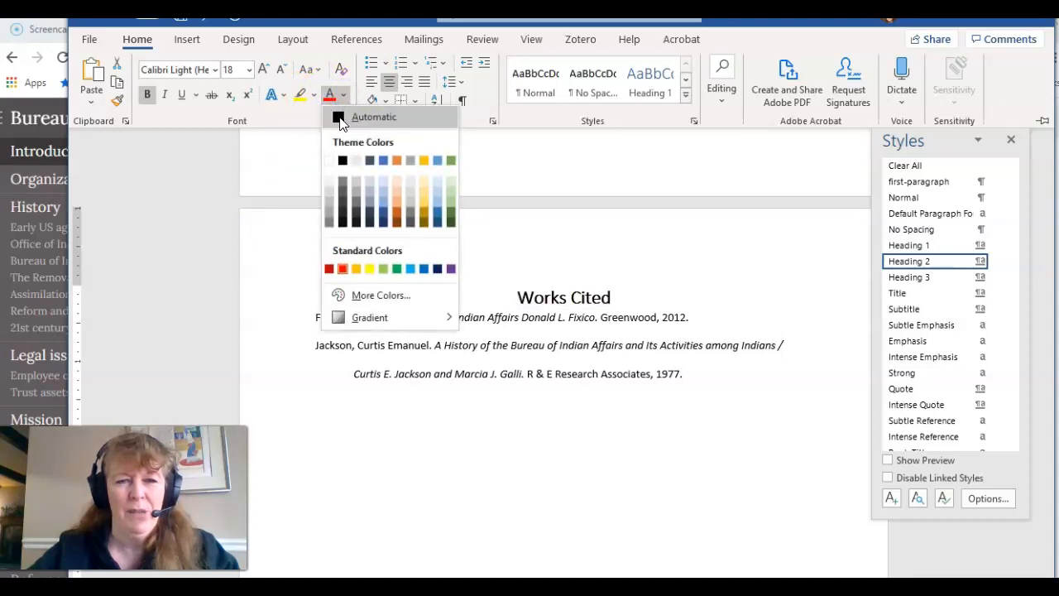
click(337, 115)
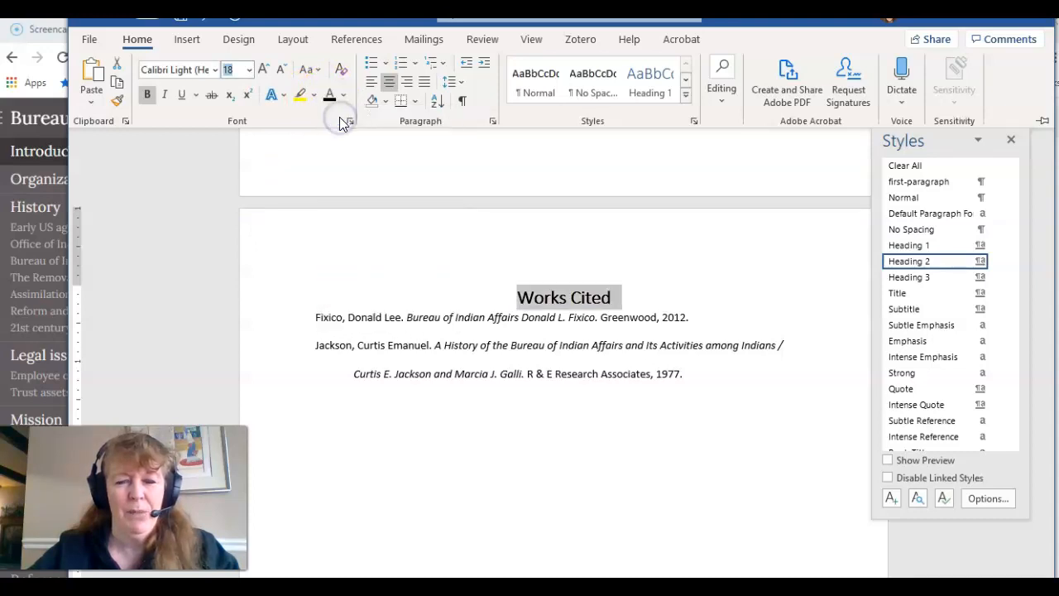
click(368, 276)
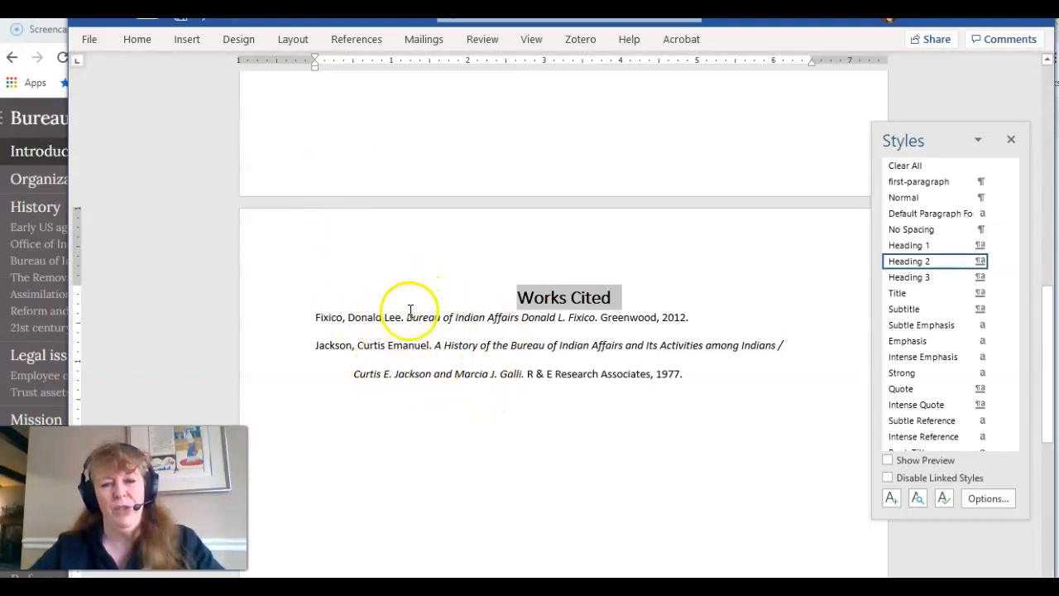
- Start a Zotero citation before the period after "Indian Health Service", search for "bureau", and choose the United States Bureau of Indian Affairs, 1994 source
scroll(418, 362, up, 3)
scroll(417, 362, up, 8)
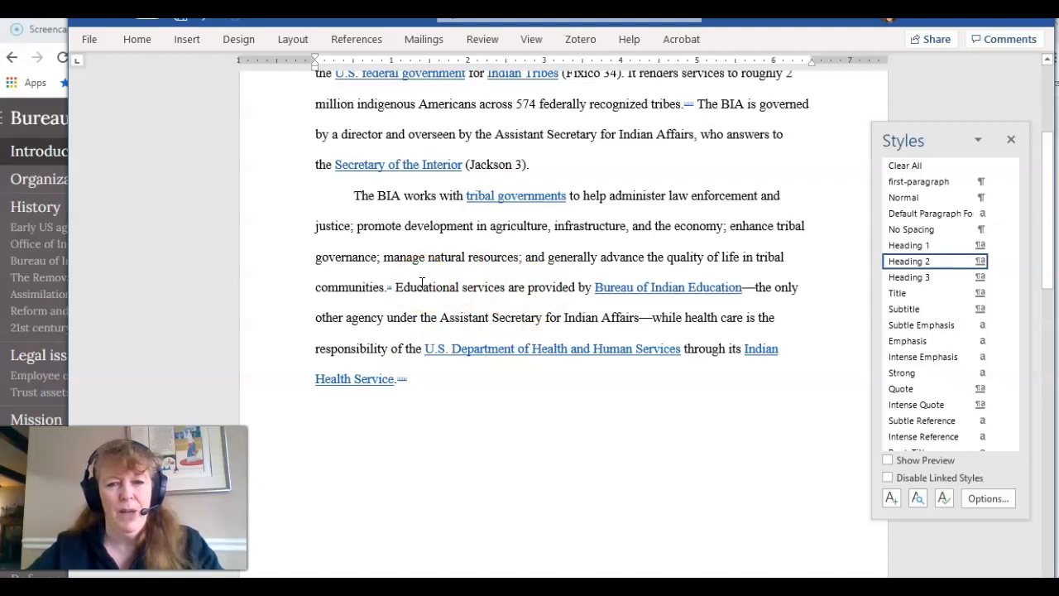
scroll(422, 284, down, 1)
click(393, 328)
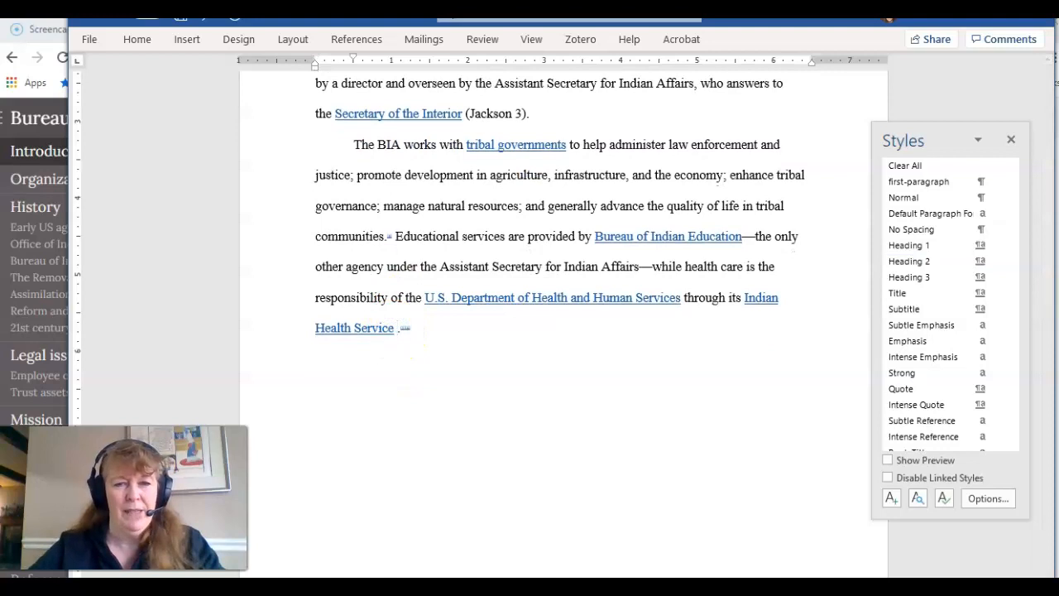
click(579, 41)
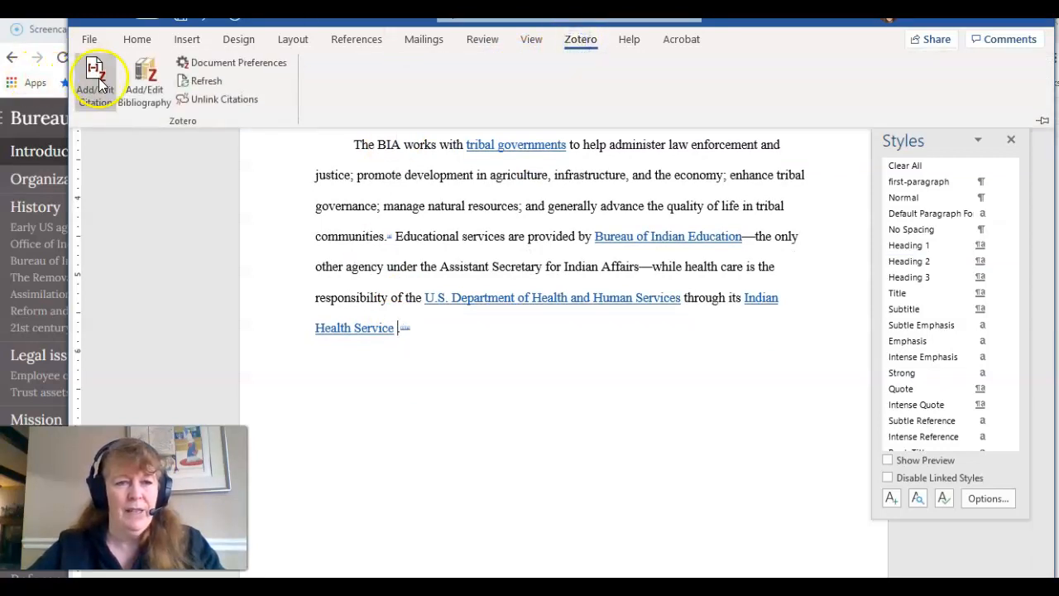
click(99, 81)
text(bure)
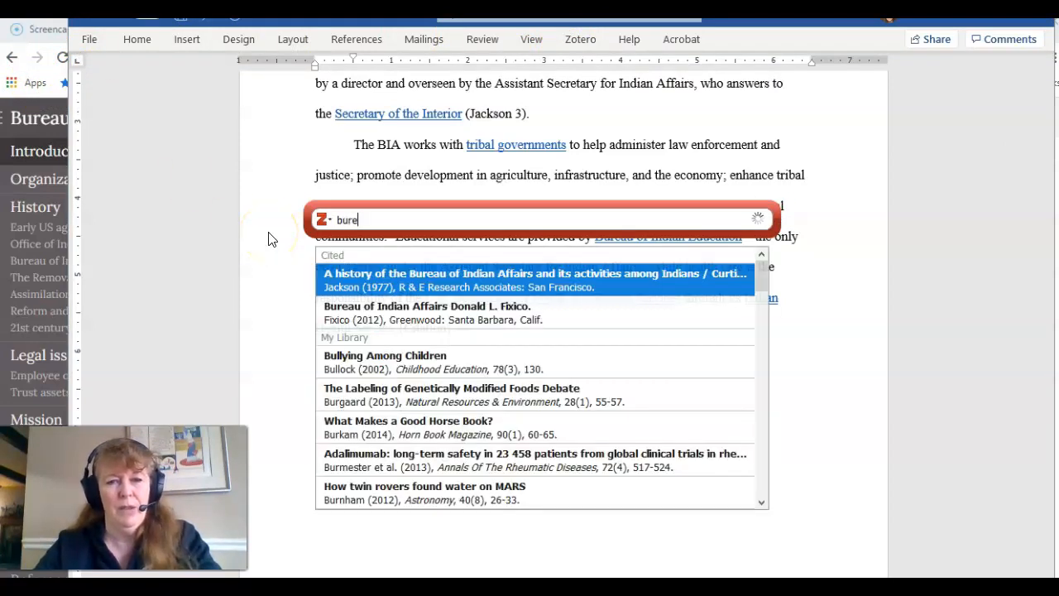
text(au)
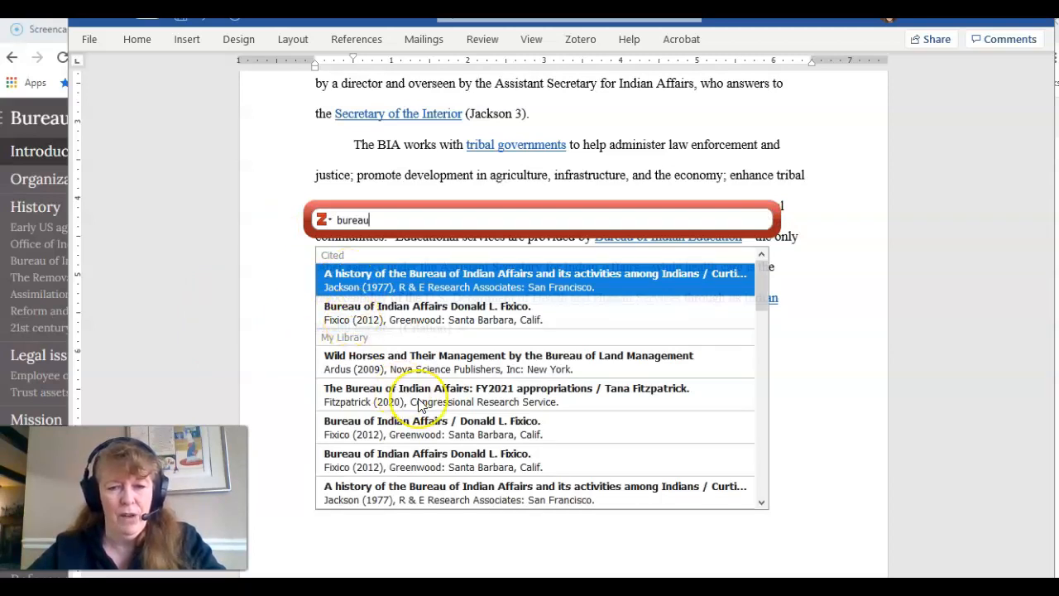
scroll(420, 405, down, 5)
click(420, 346)
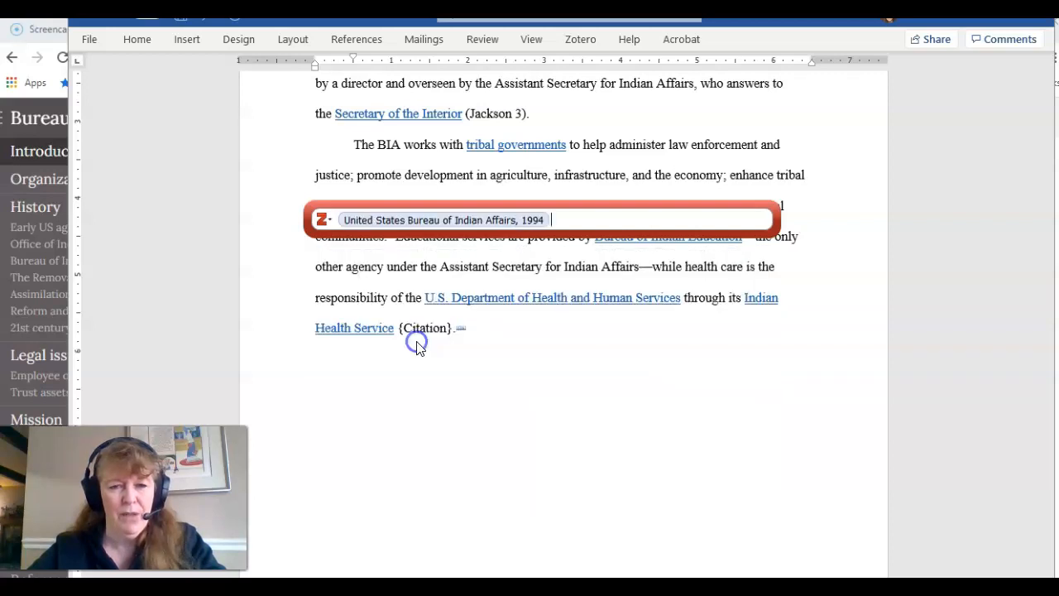
- Set the page number of the United States Bureau of Indian Affairs citation to 23 and insert the citation into the text
click(466, 218)
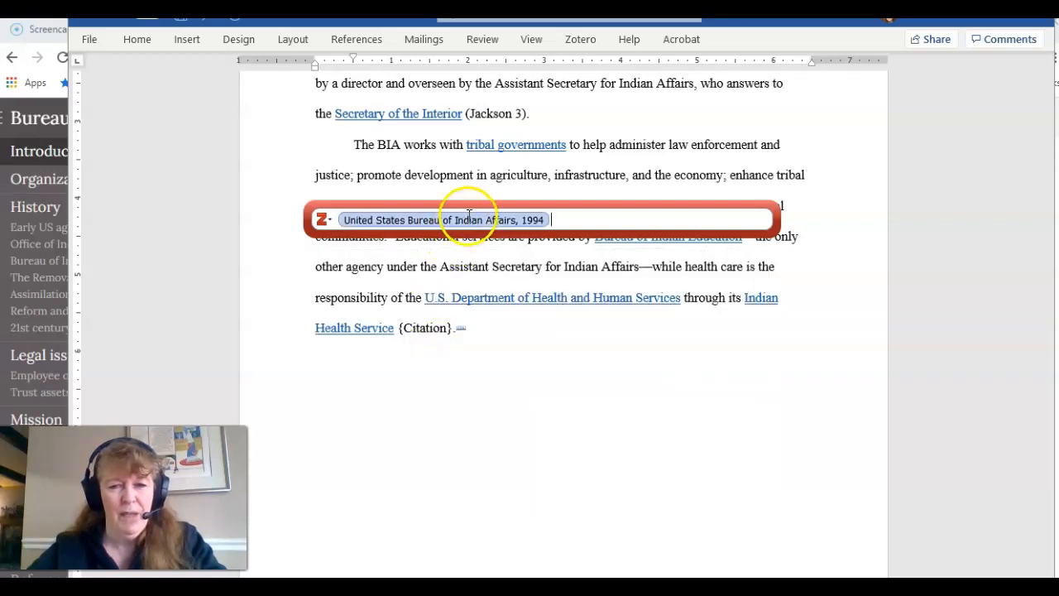
click(488, 282)
click(516, 291)
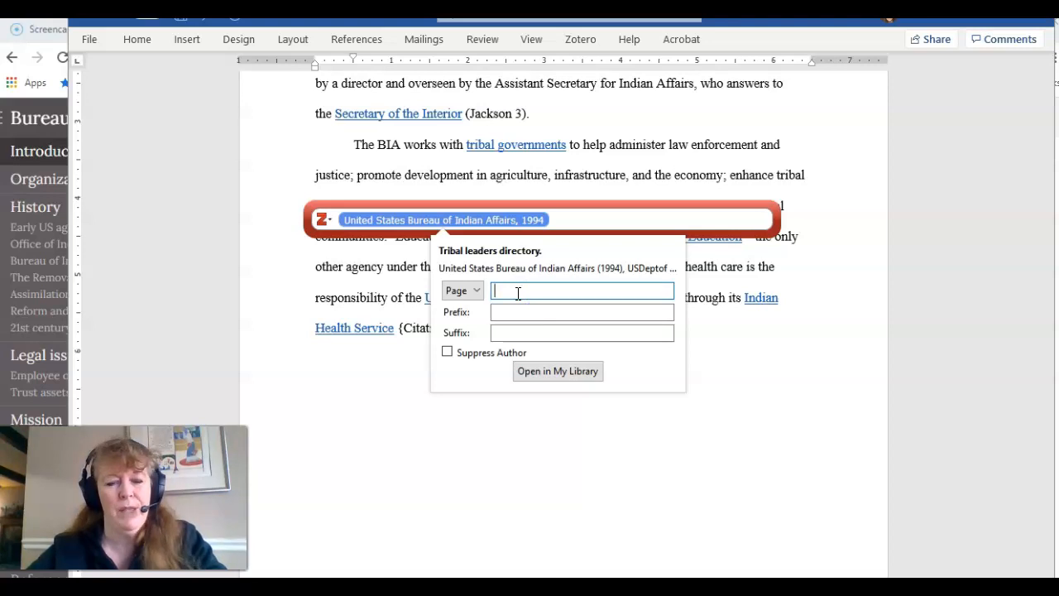
text(23)
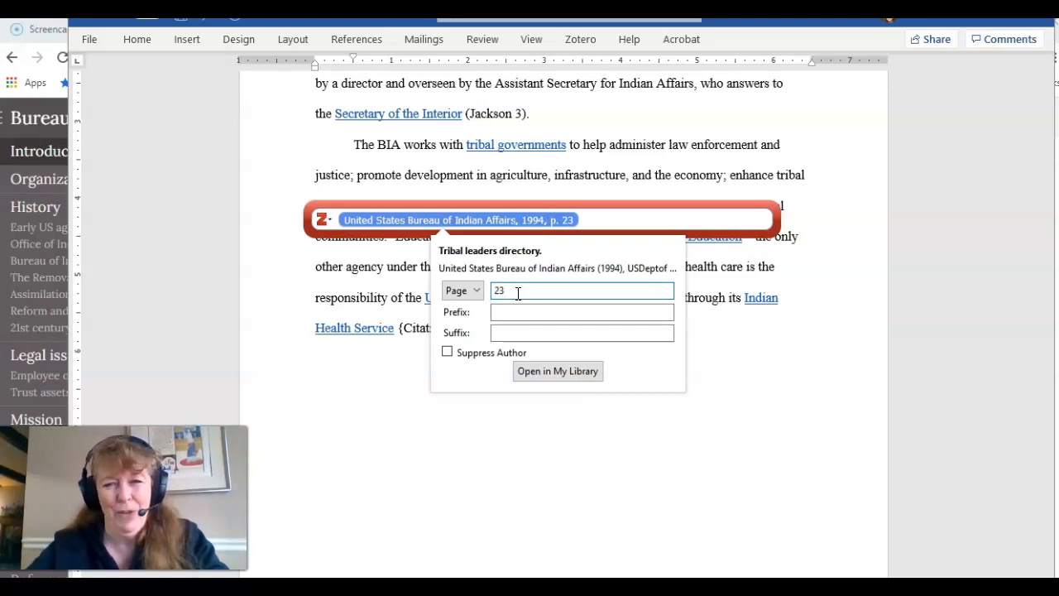
key(Return)
key(Return)
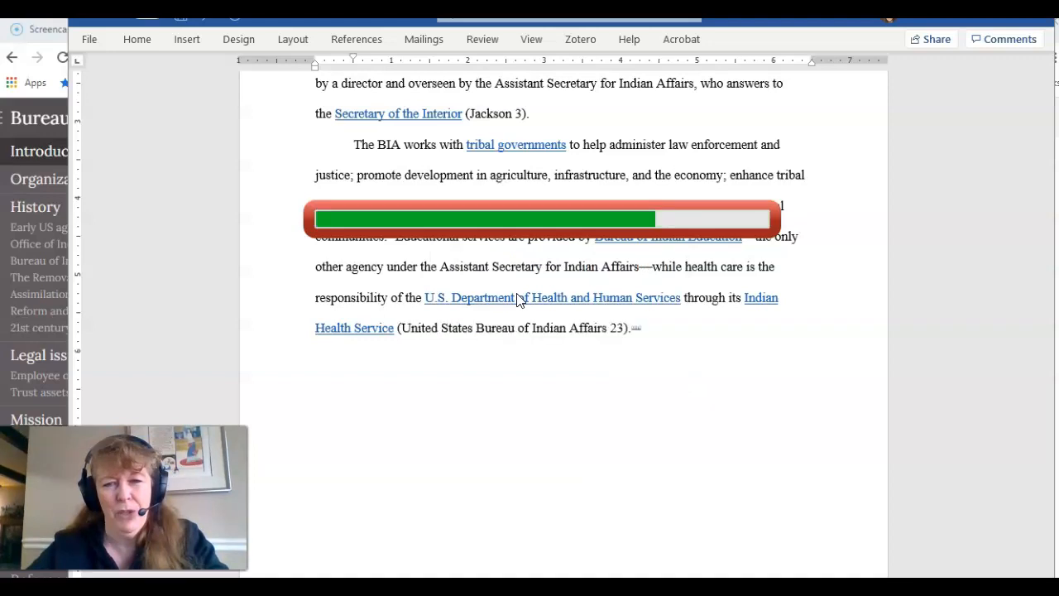
- Check the entries on the Works Cited page, return to the start of the document, and close the Styles pane
scroll(583, 403, down, 10)
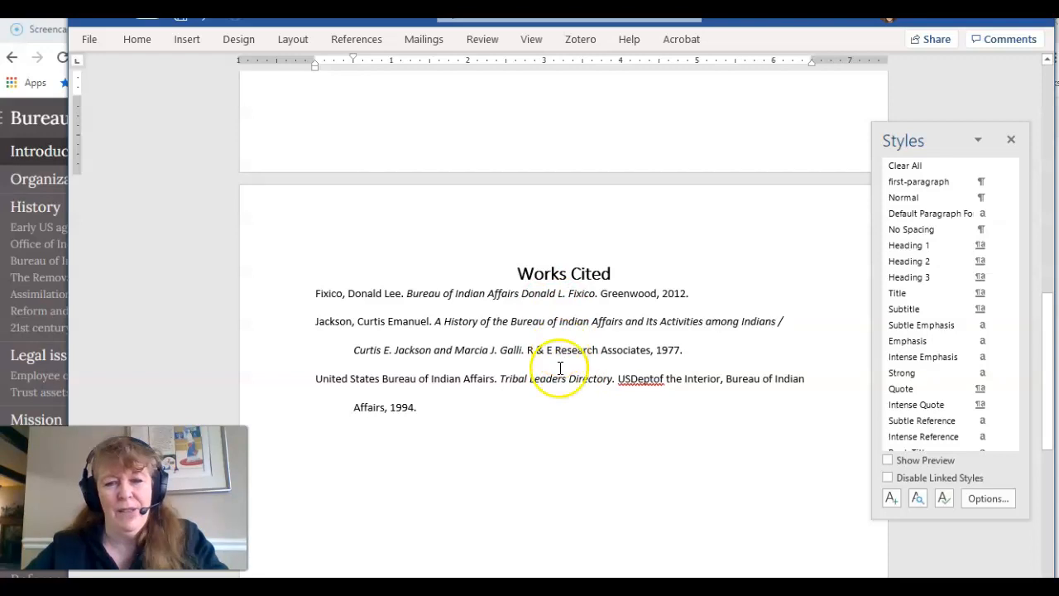
scroll(551, 388, up, 15)
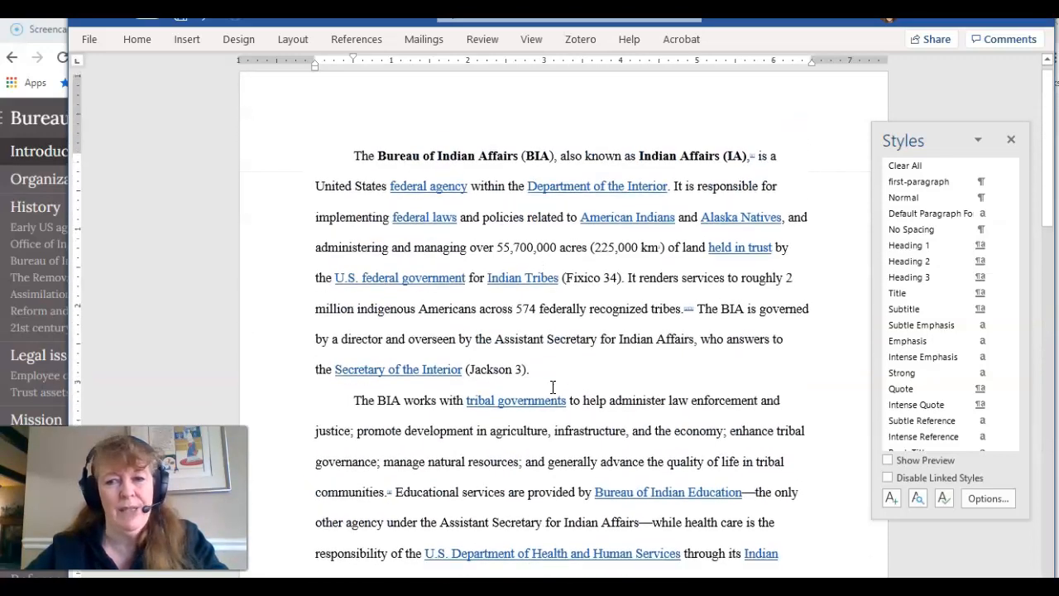
click(1012, 140)
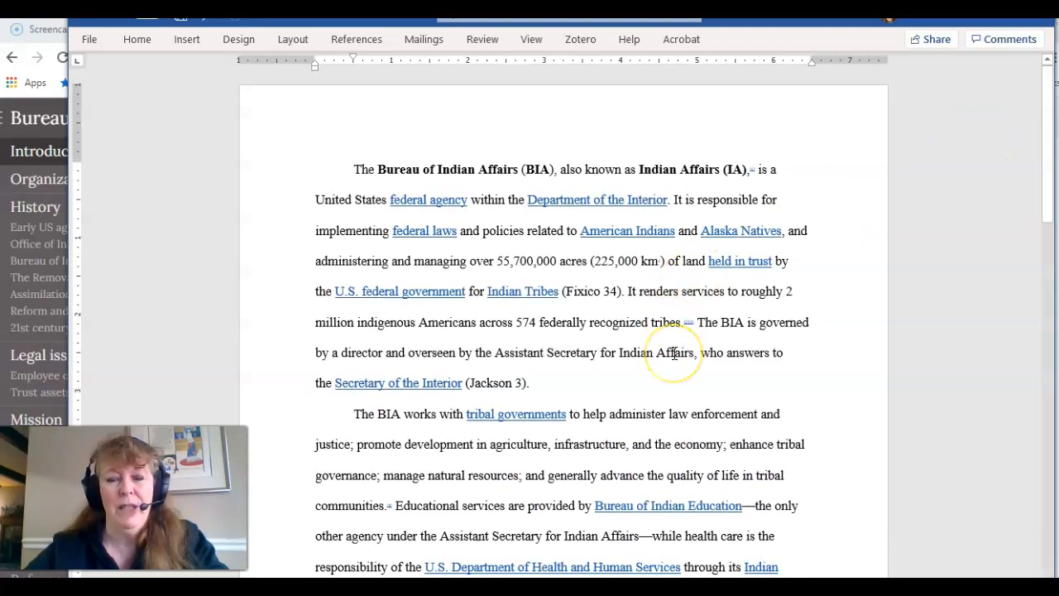